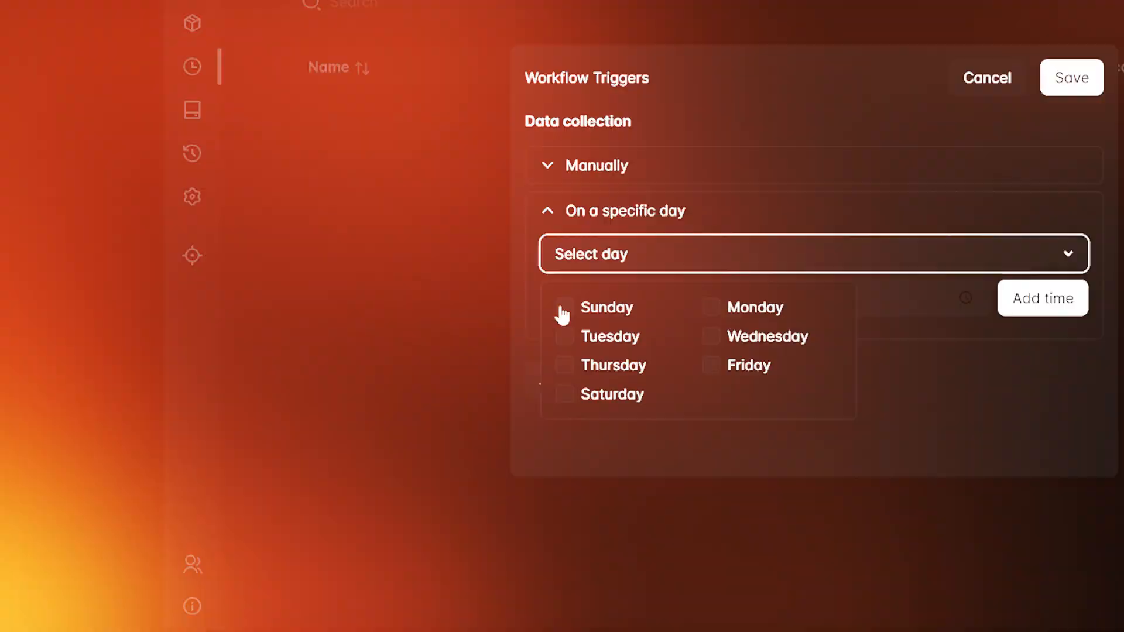
- Set the Data collection workflow's specific-day trigger to all seven days of the week and add the time 00:00:00
{"action": "left_click", "coordinate": [557, 307]}
{"action": "left_click", "coordinate": [556, 334]}
{"action": "left_click", "coordinate": [557, 309]}
{"action": "left_click", "coordinate": [558, 280]}
{"action": "left_click", "coordinate": [704, 279]}
{"action": "left_click", "coordinate": [704, 251]}
{"action": "left_click", "coordinate": [705, 222]}
{"action": "left_click", "coordinate": [662, 168]}
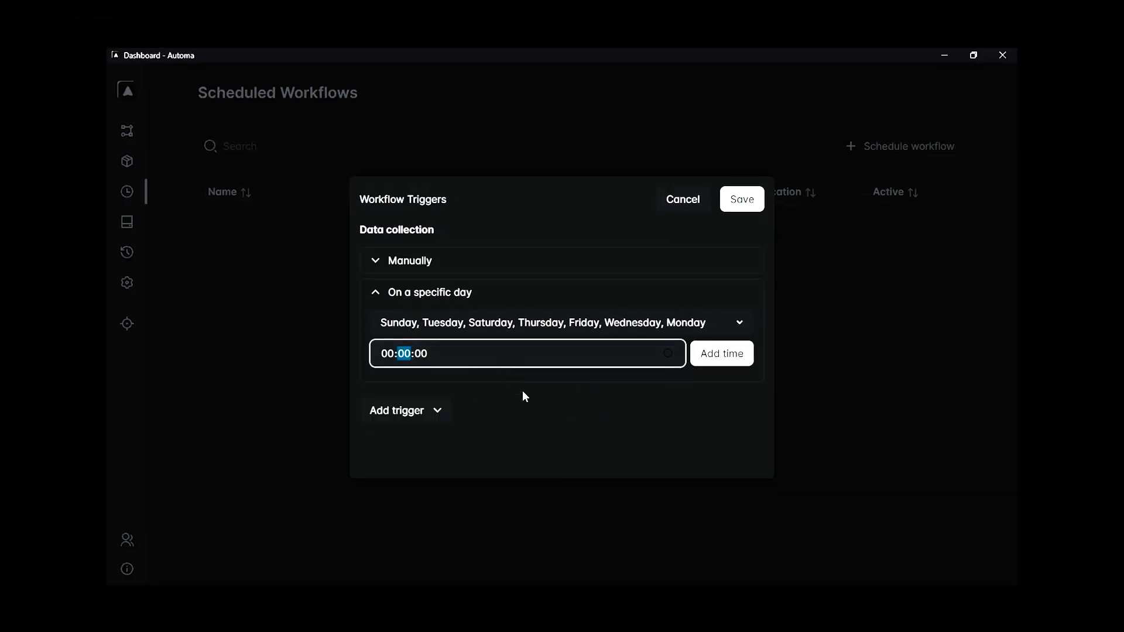
{"action": "left_click", "coordinate": [732, 360]}
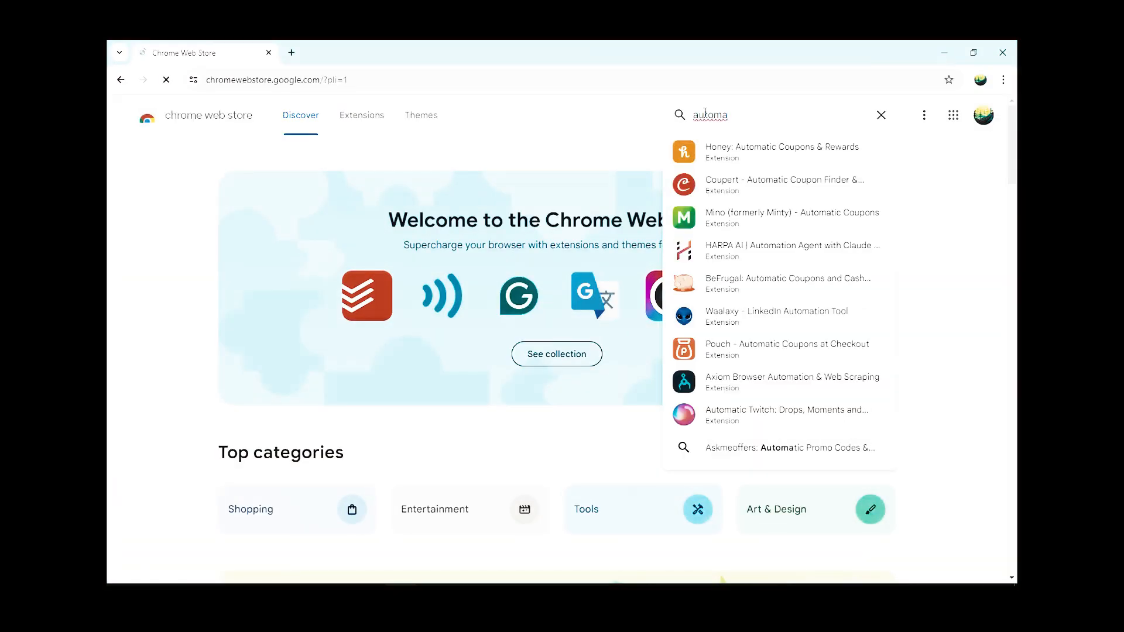
- Search the Chrome Web Store for automa and add the Automa extension to Chrome
{"action": "key", "text": "Return"}
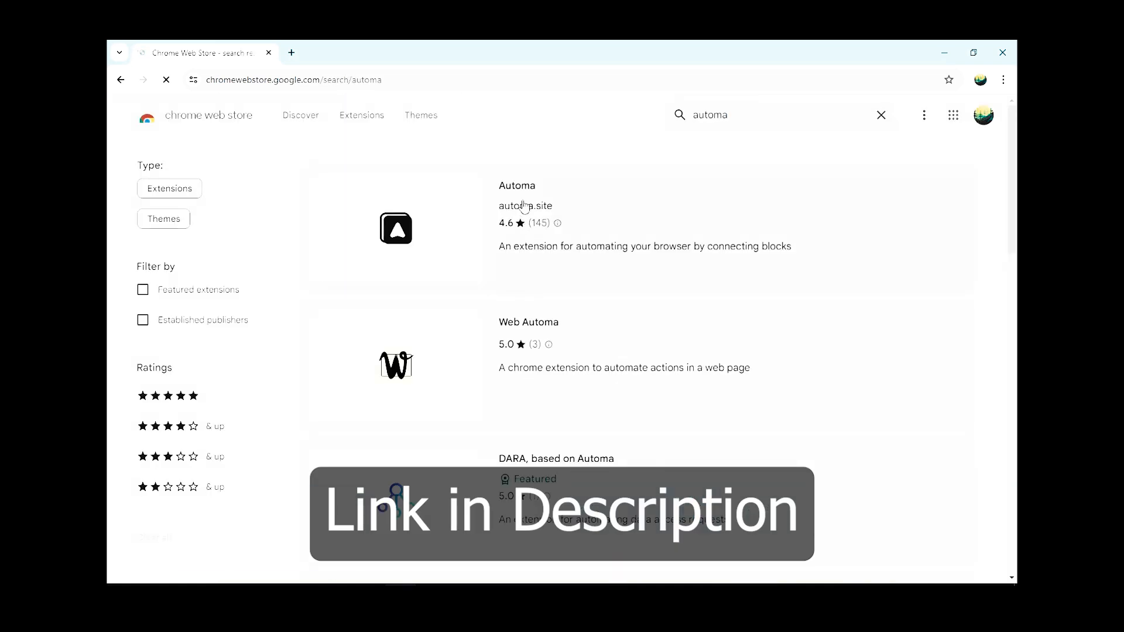
{"action": "left_click", "coordinate": [524, 206]}
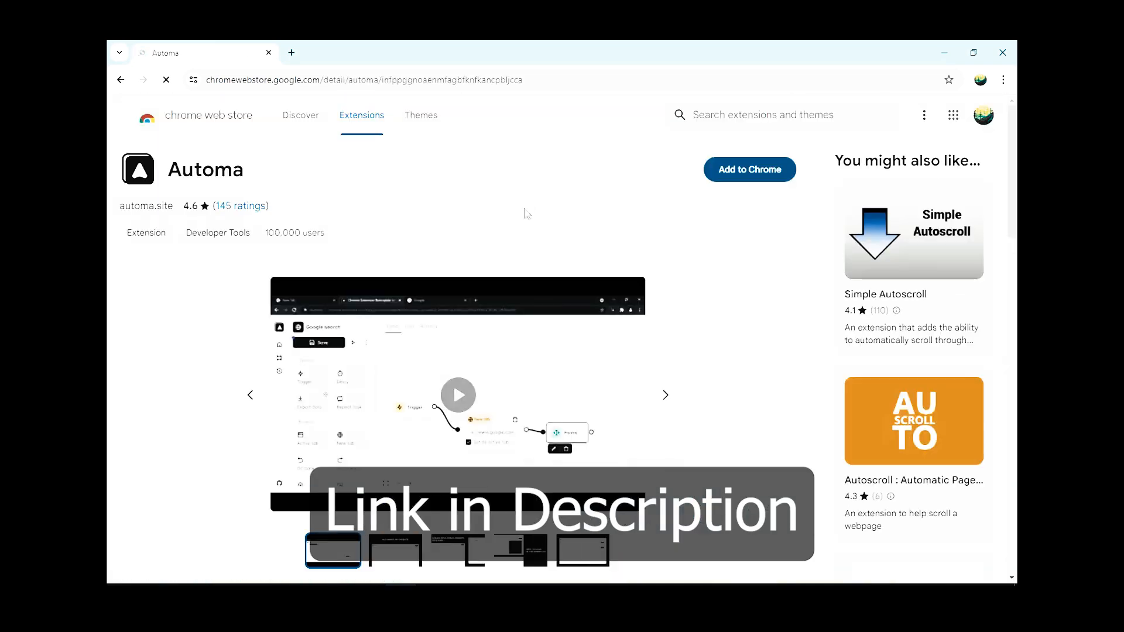
{"action": "left_click", "coordinate": [585, 213]}
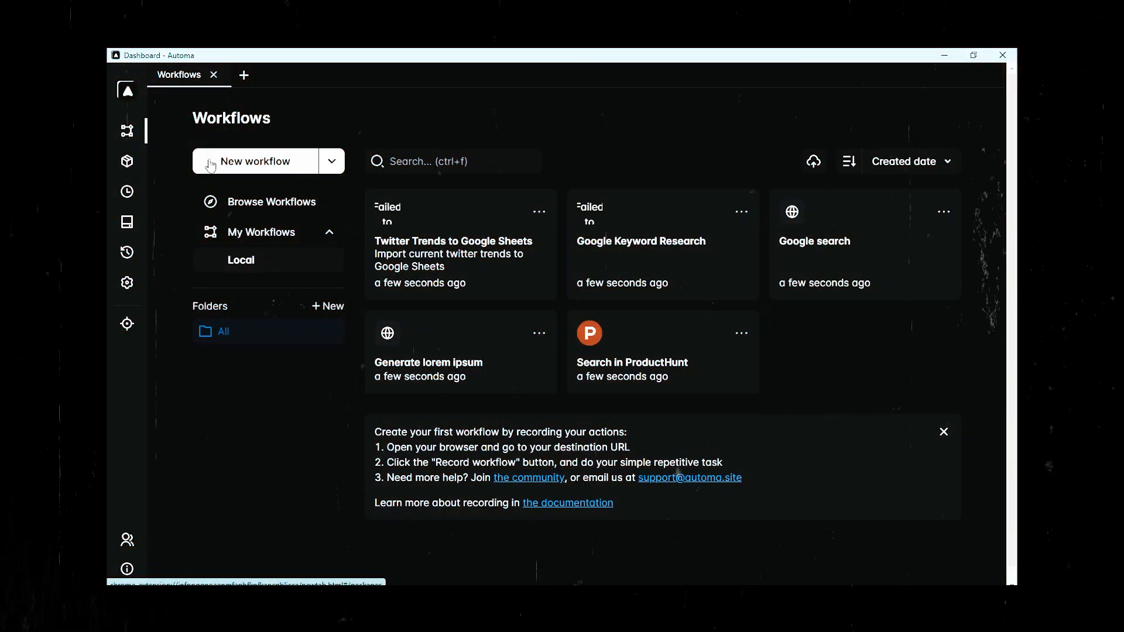
- Create a new Google search workflow with a New Tab block connected after the Trigger
{"action": "left_click", "coordinate": [211, 163]}
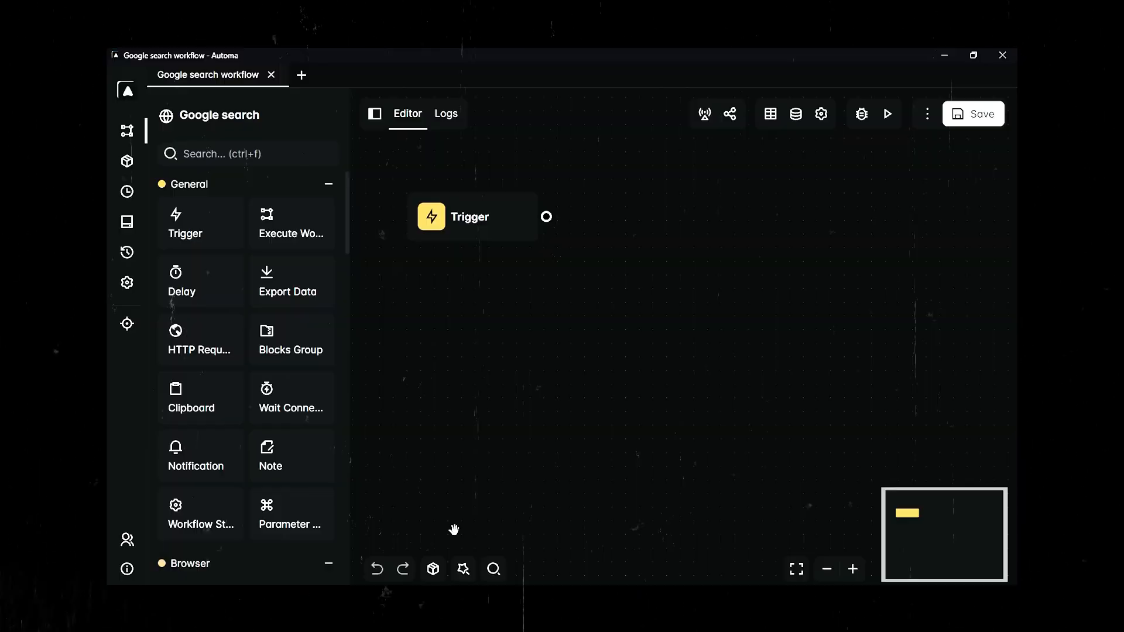
{"action": "scroll", "coordinate": [194, 280], "scroll_direction": "down", "scroll_amount": 6}
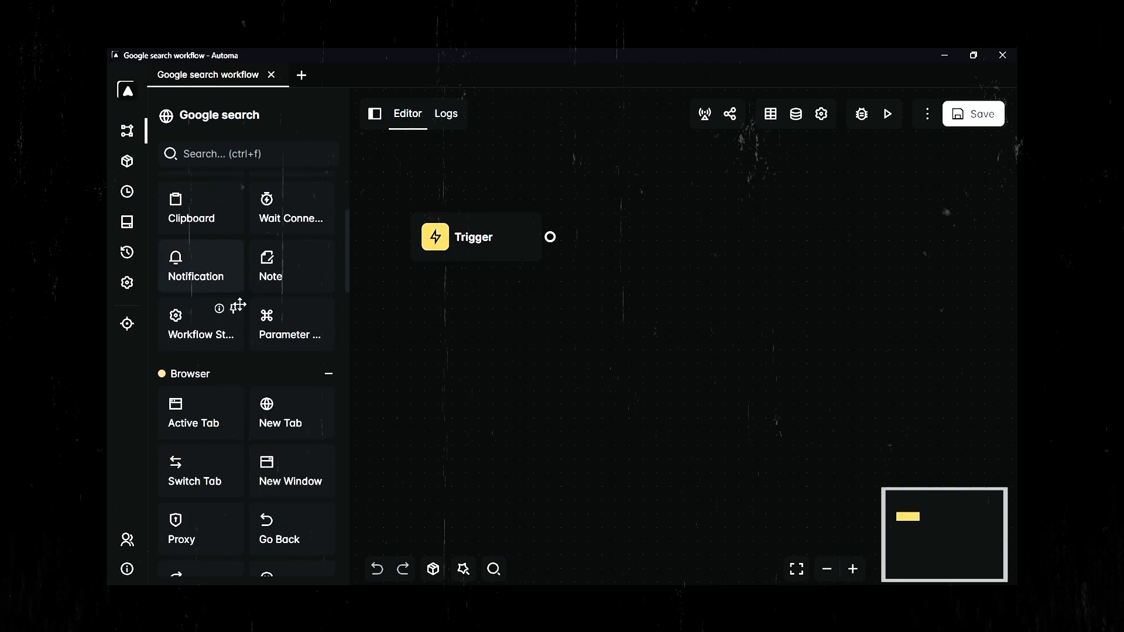
{"action": "left_click_drag", "start_coordinate": [272, 271], "coordinate": [647, 254]}
{"action": "left_click_drag", "start_coordinate": [551, 237], "coordinate": [633, 263]}
{"action": "left_click", "coordinate": [760, 227]}
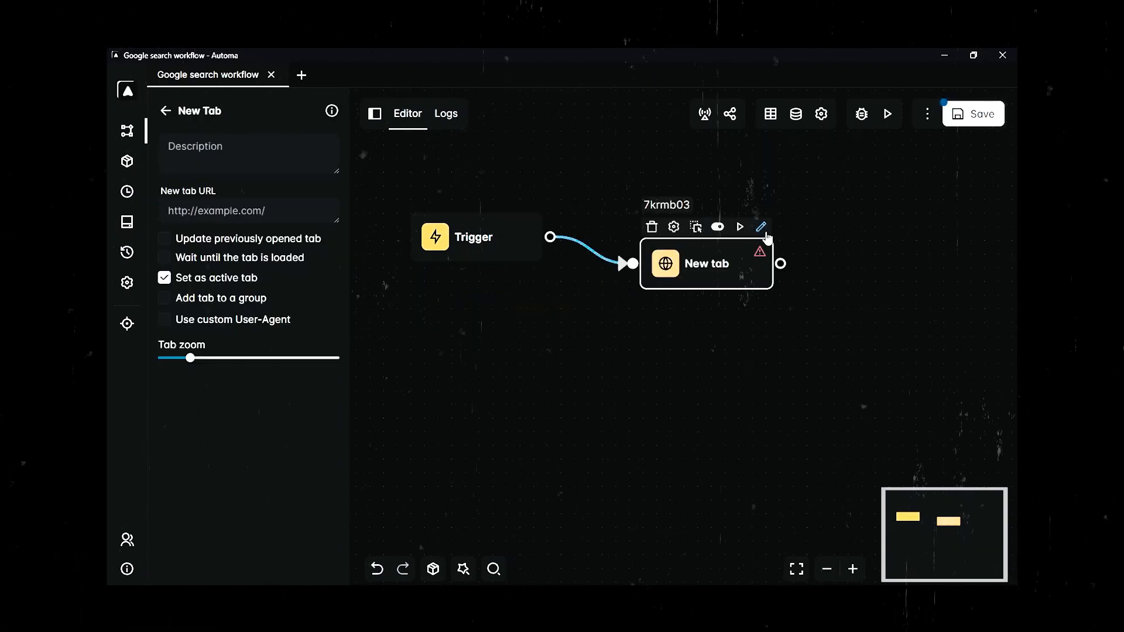
{"action": "left_click", "coordinate": [282, 208]}
{"action": "type", "text": "http://google.com"}
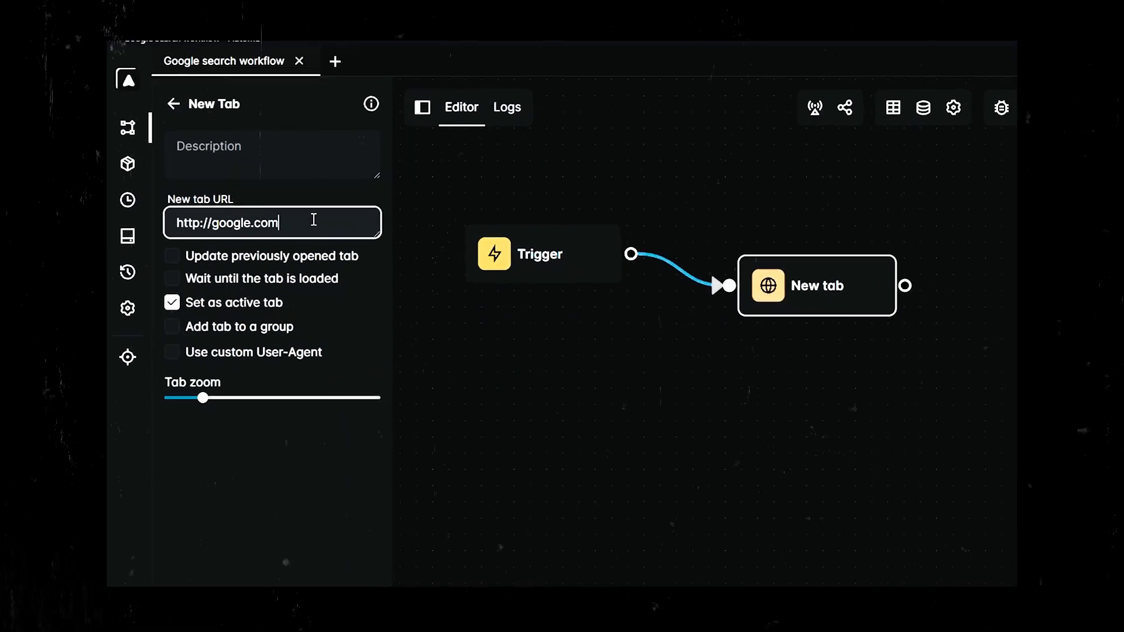
{"action": "left_click", "coordinate": [466, 359]}
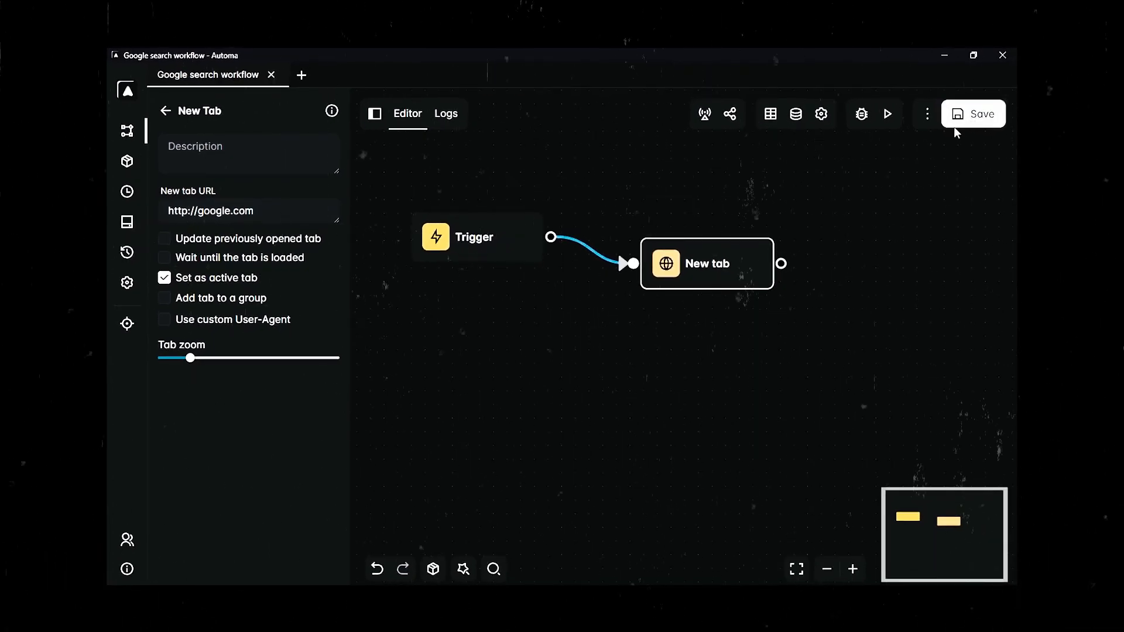
- Run the workflow and move the New tab block slightly closer to the Trigger
{"action": "left_click", "coordinate": [885, 114]}
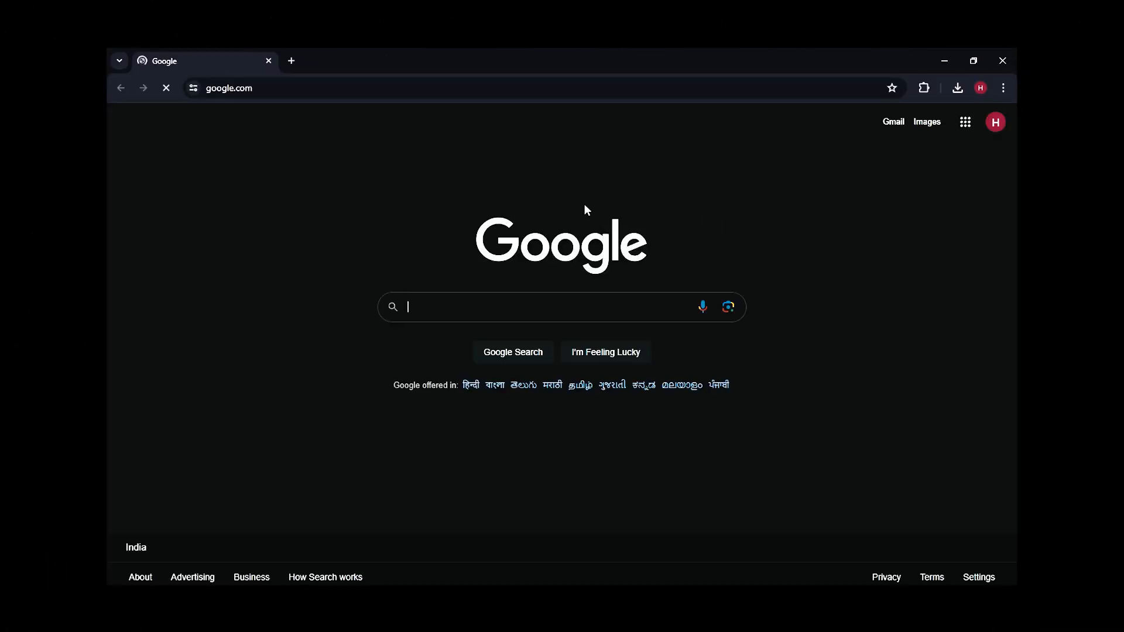
{"action": "left_click_drag", "start_coordinate": [510, 61], "coordinate": [559, 91]}
{"action": "left_click", "coordinate": [972, 272]}
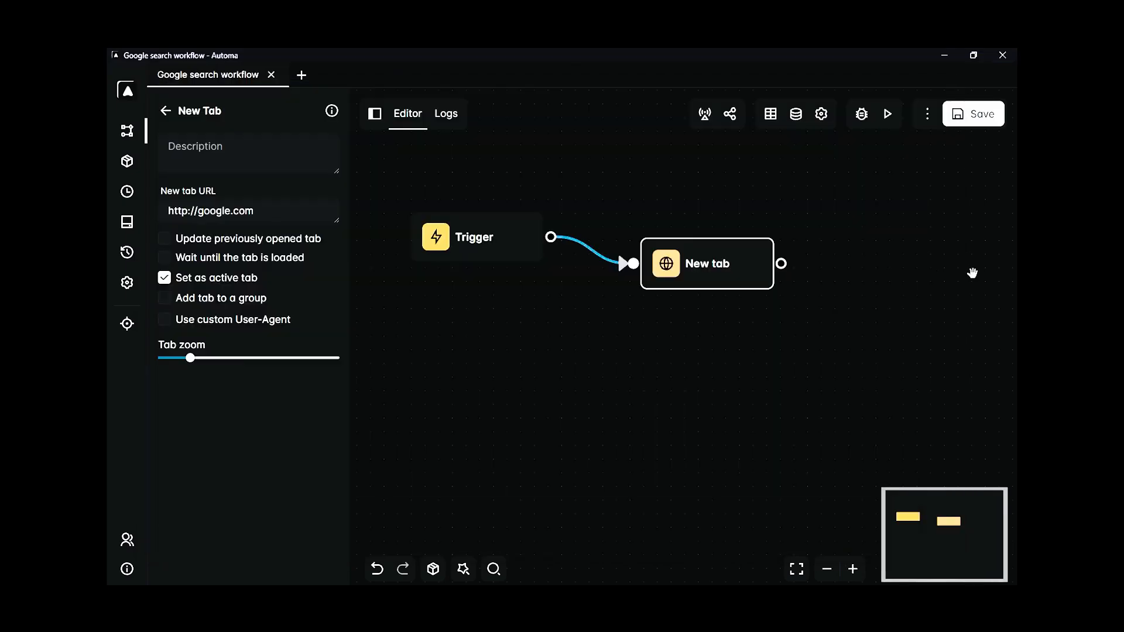
{"action": "left_click", "coordinate": [682, 280]}
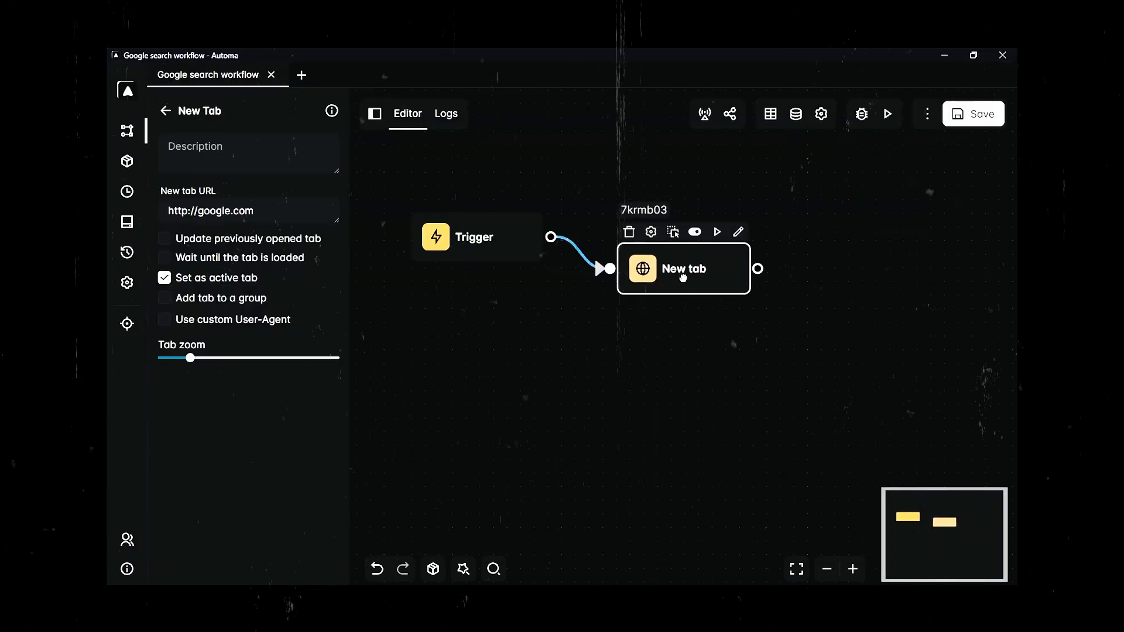
- Add a Click Element block and connect it after the New tab block
{"action": "left_click", "coordinate": [169, 113]}
{"action": "scroll", "coordinate": [201, 291], "scroll_direction": "down", "scroll_amount": 8}
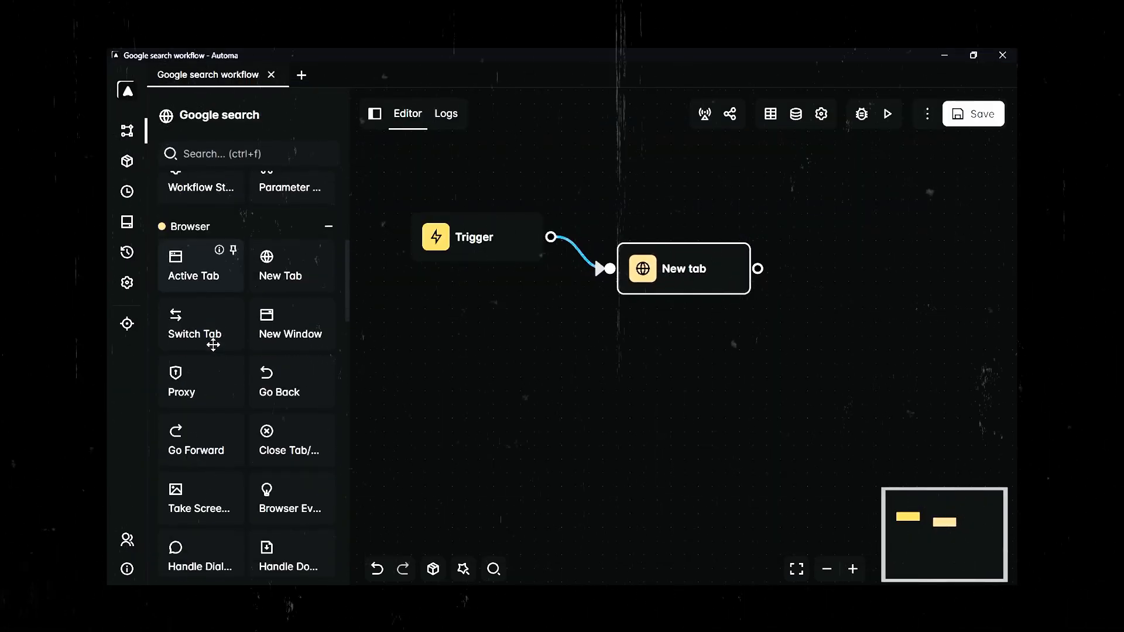
{"action": "scroll", "coordinate": [212, 344], "scroll_direction": "down", "scroll_amount": 7}
{"action": "left_click_drag", "start_coordinate": [213, 338], "coordinate": [865, 346]}
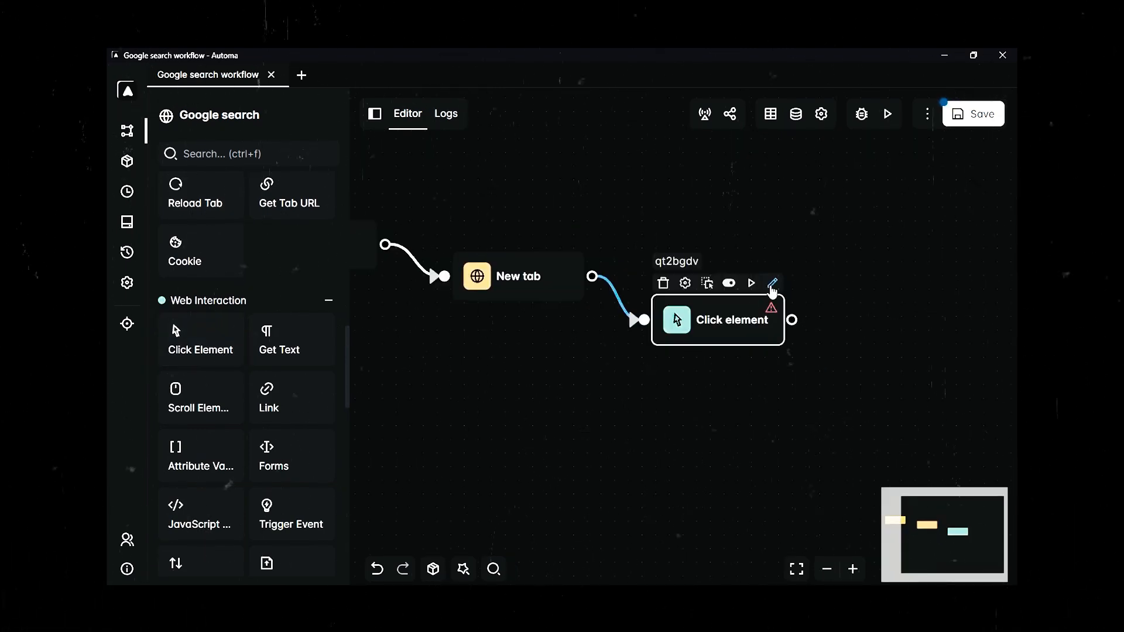
- Pick Google's search box (textarea#APjFqb) as the element selector of the Click element block
{"action": "left_click", "coordinate": [772, 284]}
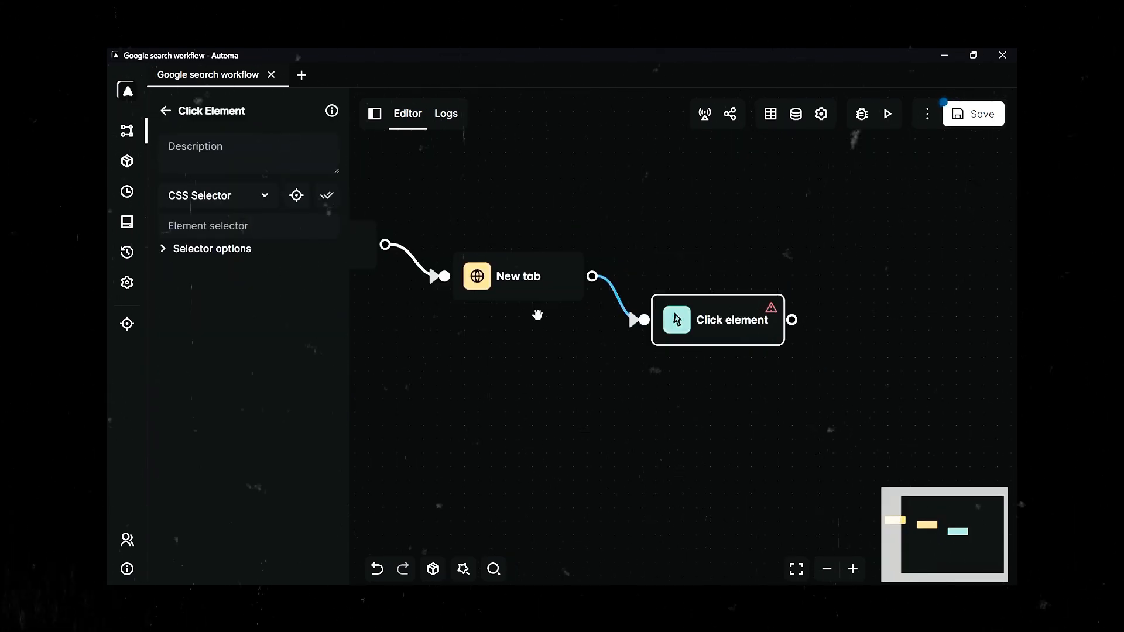
{"action": "left_click", "coordinate": [293, 194]}
{"action": "left_click", "coordinate": [422, 269]}
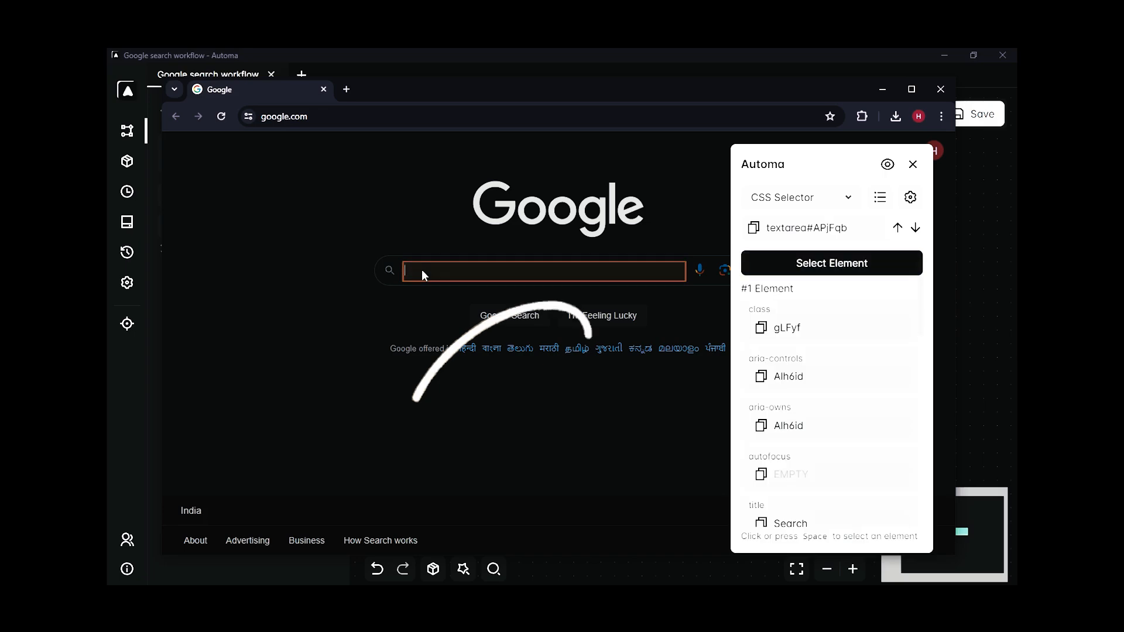
{"action": "left_click", "coordinate": [836, 261]}
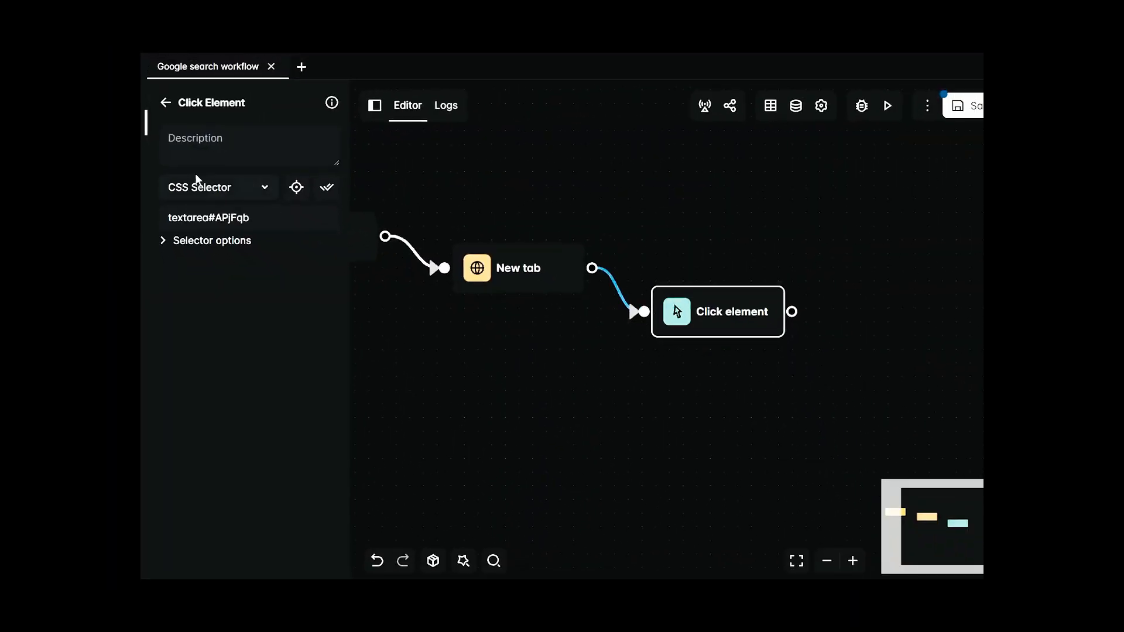
- Insert a Delay block of 500 between the New tab and Click element blocks, connecting it to both
{"action": "left_click", "coordinate": [165, 103]}
{"action": "left_click_drag", "start_coordinate": [175, 281], "coordinate": [677, 233]}
{"action": "left_click_drag", "start_coordinate": [707, 328], "coordinate": [720, 387]}
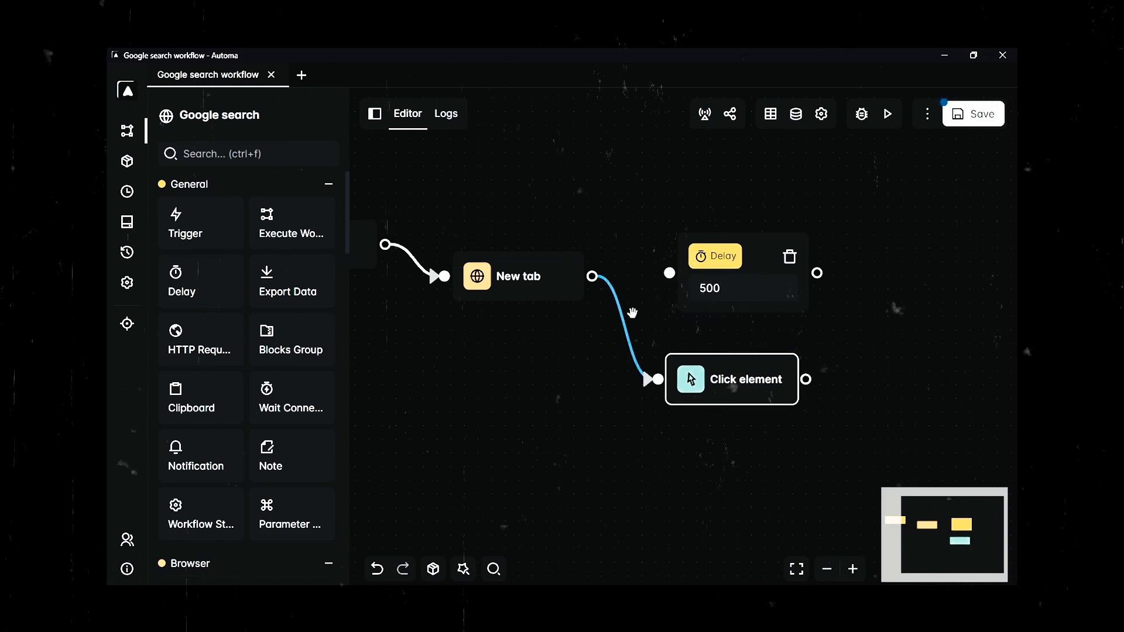
{"action": "left_click_drag", "start_coordinate": [592, 276], "coordinate": [670, 273]}
{"action": "left_click_drag", "start_coordinate": [817, 272], "coordinate": [658, 379]}
- Rearrange the Delay and Click element blocks into a row following the New tab block
{"action": "left_click_drag", "start_coordinate": [714, 384], "coordinate": [553, 376]}
{"action": "scroll", "coordinate": [730, 353], "scroll_direction": "down", "scroll_amount": 4}
{"action": "scroll", "coordinate": [649, 361], "scroll_direction": "up", "scroll_amount": 4}
{"action": "left_click_drag", "start_coordinate": [678, 301], "coordinate": [722, 342]}
{"action": "left_click_drag", "start_coordinate": [513, 288], "coordinate": [507, 316]}
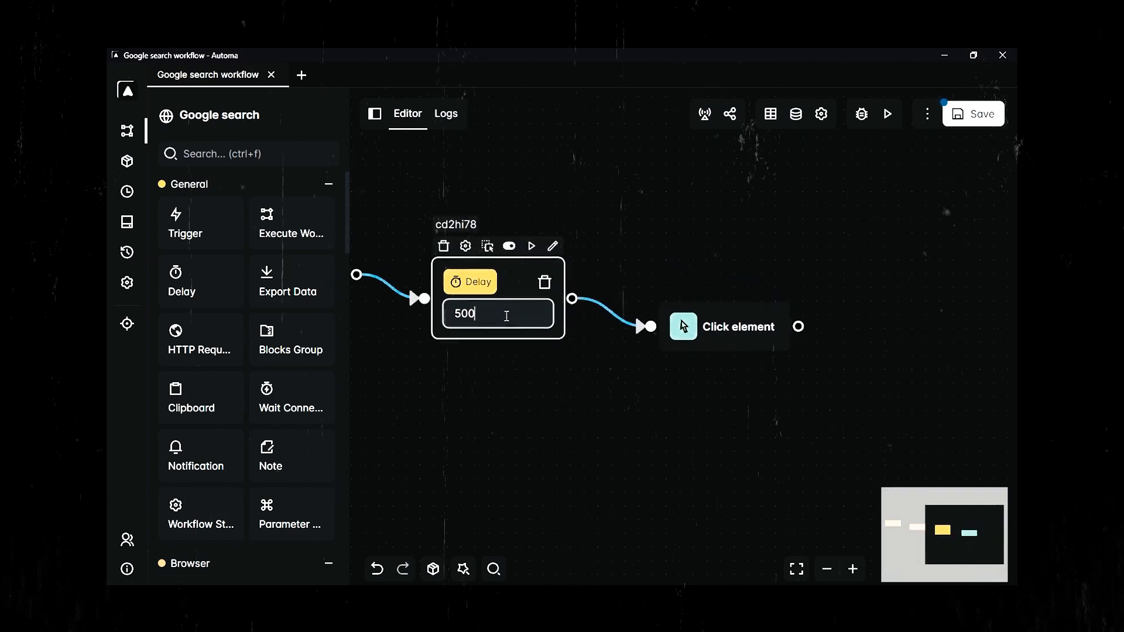
{"action": "left_click_drag", "start_coordinate": [754, 342], "coordinate": [739, 354]}
{"action": "left_click_drag", "start_coordinate": [586, 411], "coordinate": [491, 364]}
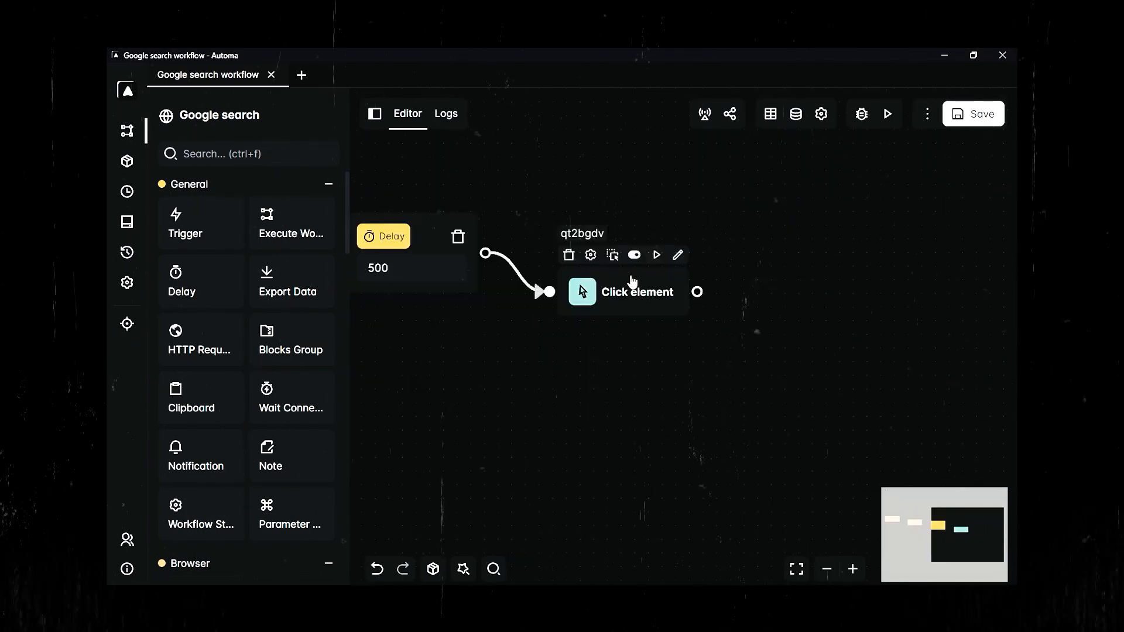
- Replace the Click element block with a Forms block connected after the Delay
{"action": "left_click", "coordinate": [568, 256]}
{"action": "scroll", "coordinate": [246, 351], "scroll_direction": "down", "scroll_amount": 10}
{"action": "left_click_drag", "start_coordinate": [272, 369], "coordinate": [626, 342]}
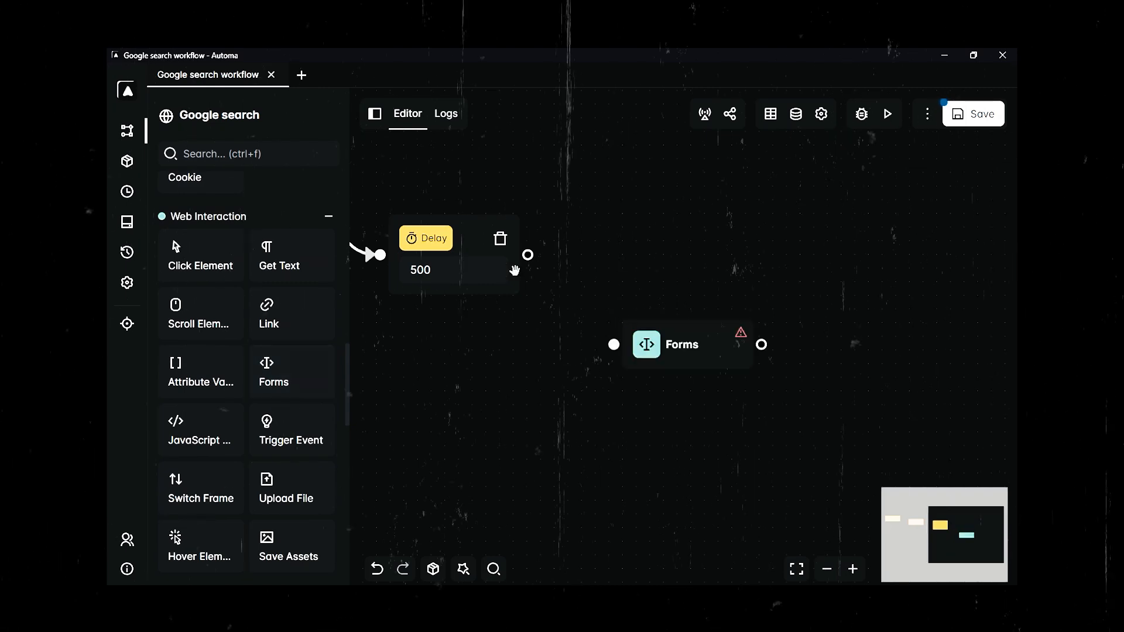
{"action": "left_click_drag", "start_coordinate": [528, 255], "coordinate": [613, 347]}
{"action": "left_click_drag", "start_coordinate": [528, 255], "coordinate": [614, 344]}
{"action": "left_click_drag", "start_coordinate": [651, 351], "coordinate": [616, 350]}
- Set the Forms block to fill Google's search box (textarea#APjFqb) with "Automa extension" and run the workflow
{"action": "left_click", "coordinate": [707, 308]}
{"action": "left_click", "coordinate": [296, 195]}
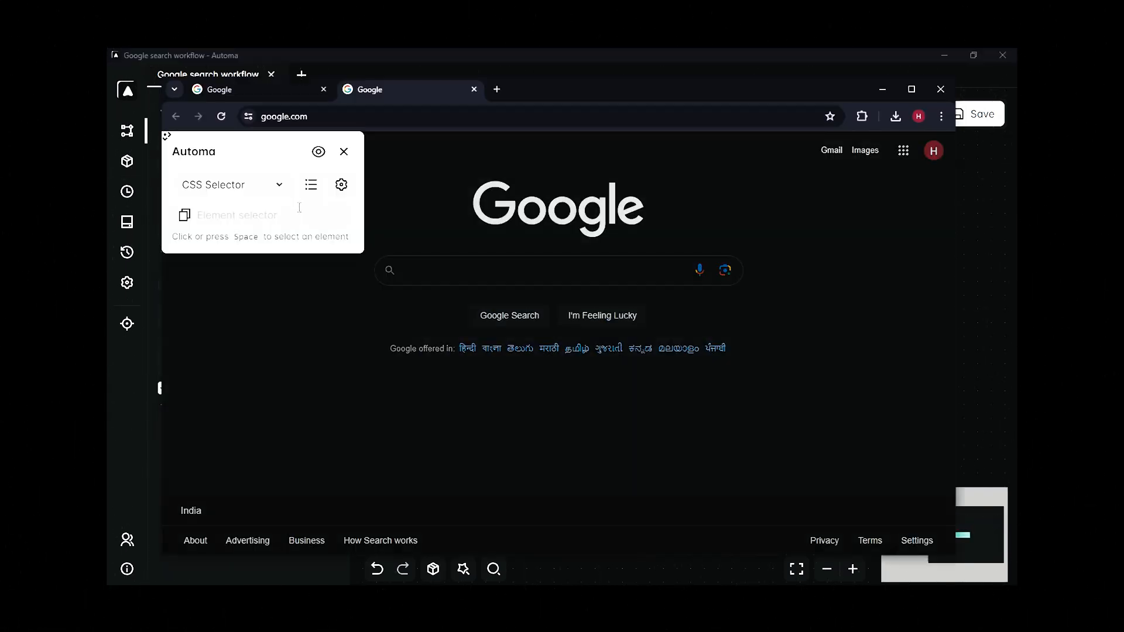
{"action": "left_click", "coordinate": [439, 271]}
{"action": "left_click", "coordinate": [301, 347]}
{"action": "type", "text": "Automa extension"}
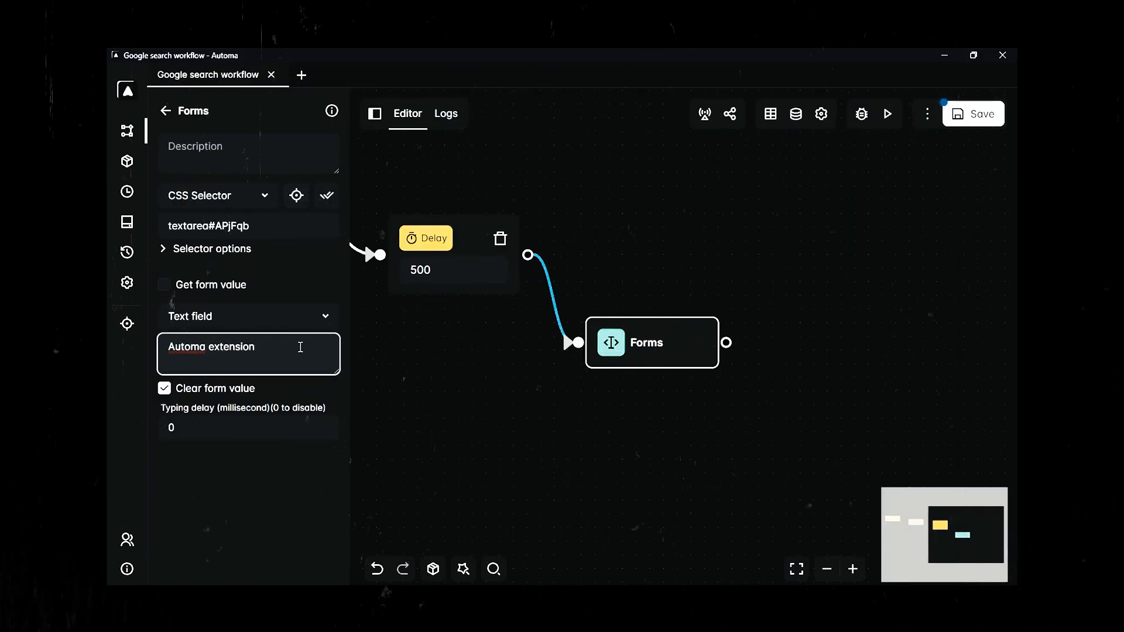
{"action": "left_click_drag", "start_coordinate": [661, 349], "coordinate": [662, 327]}
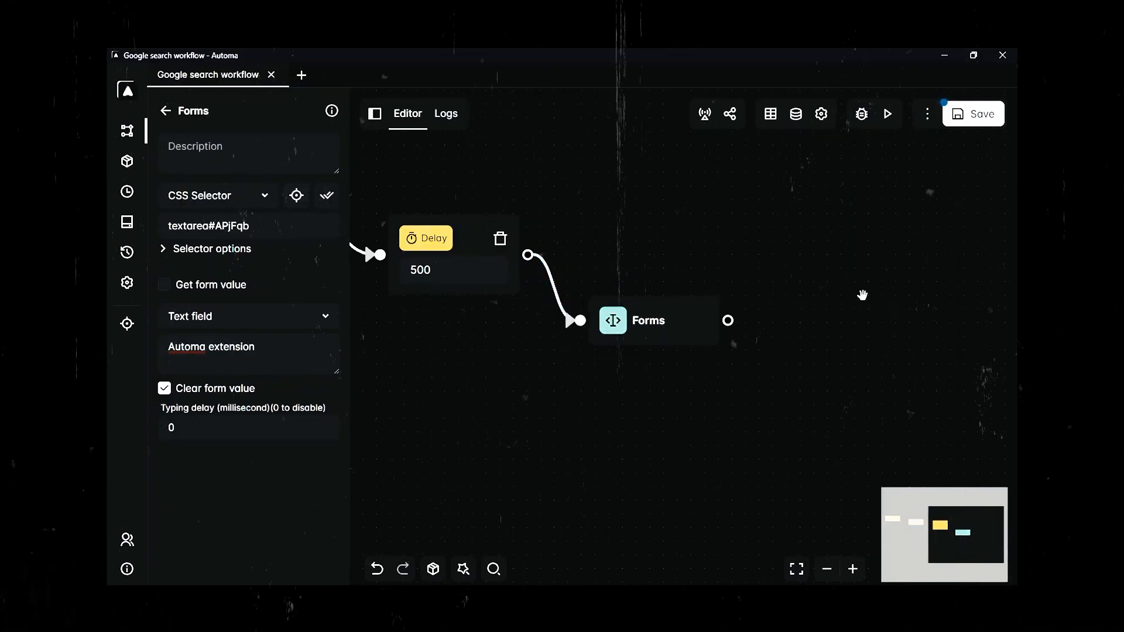
{"action": "left_click", "coordinate": [889, 115]}
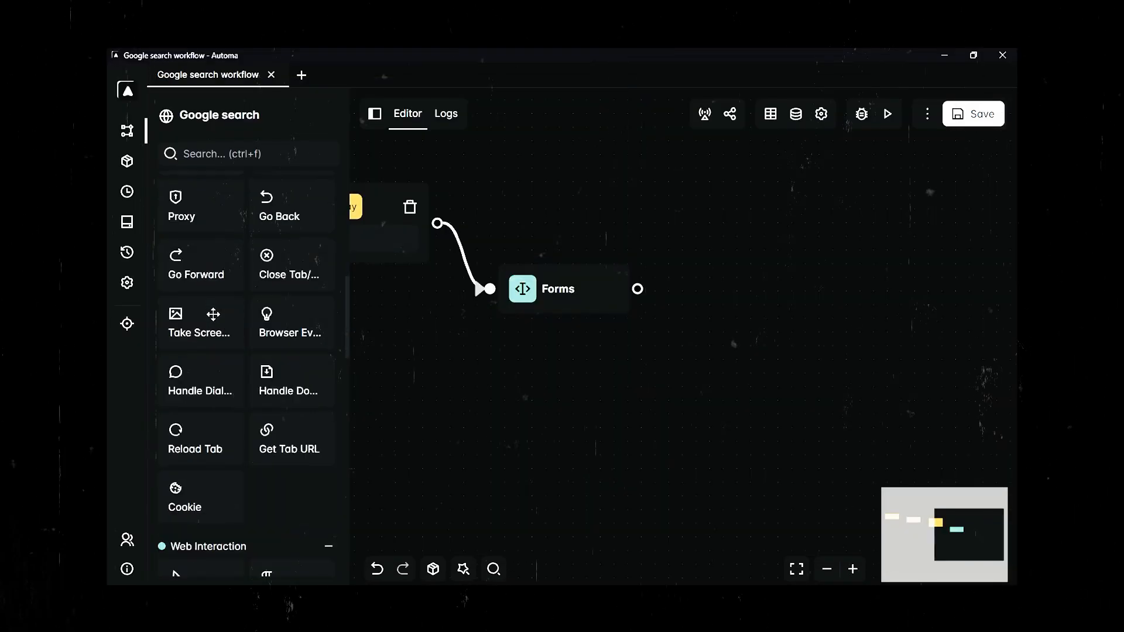
- Add a Click Element block after Forms and pick Google's first suggestion, "automa extension", as its target
{"action": "scroll", "coordinate": [214, 314], "scroll_direction": "down", "scroll_amount": 6}
{"action": "left_click_drag", "start_coordinate": [178, 342], "coordinate": [728, 331]}
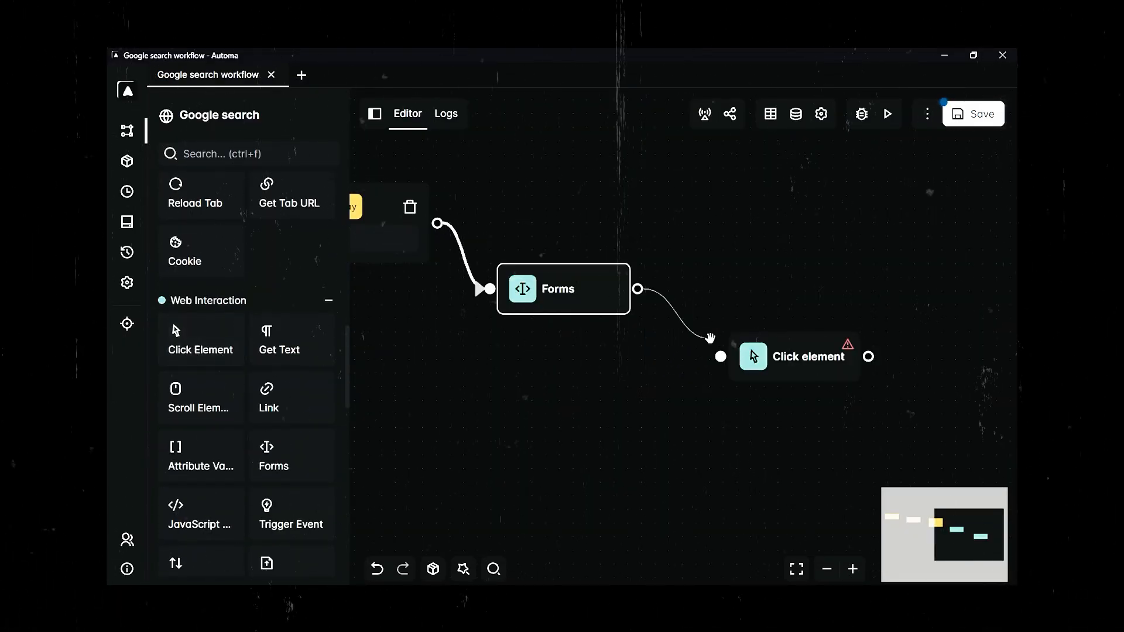
{"action": "left_click", "coordinate": [849, 319]}
{"action": "left_click", "coordinate": [297, 194]}
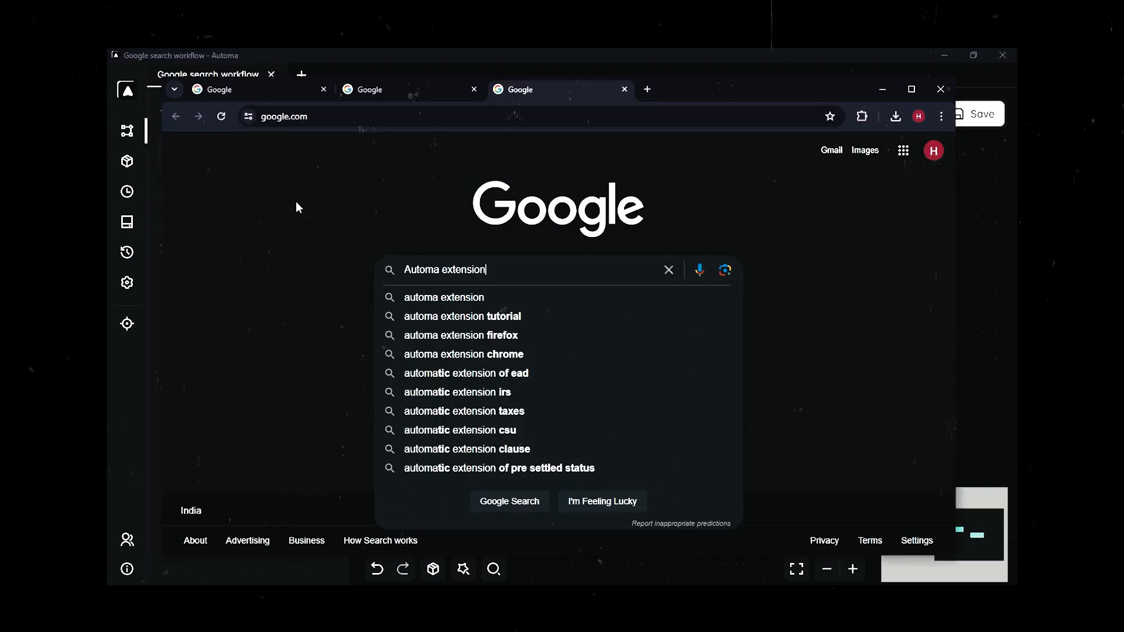
{"action": "left_click", "coordinate": [434, 297]}
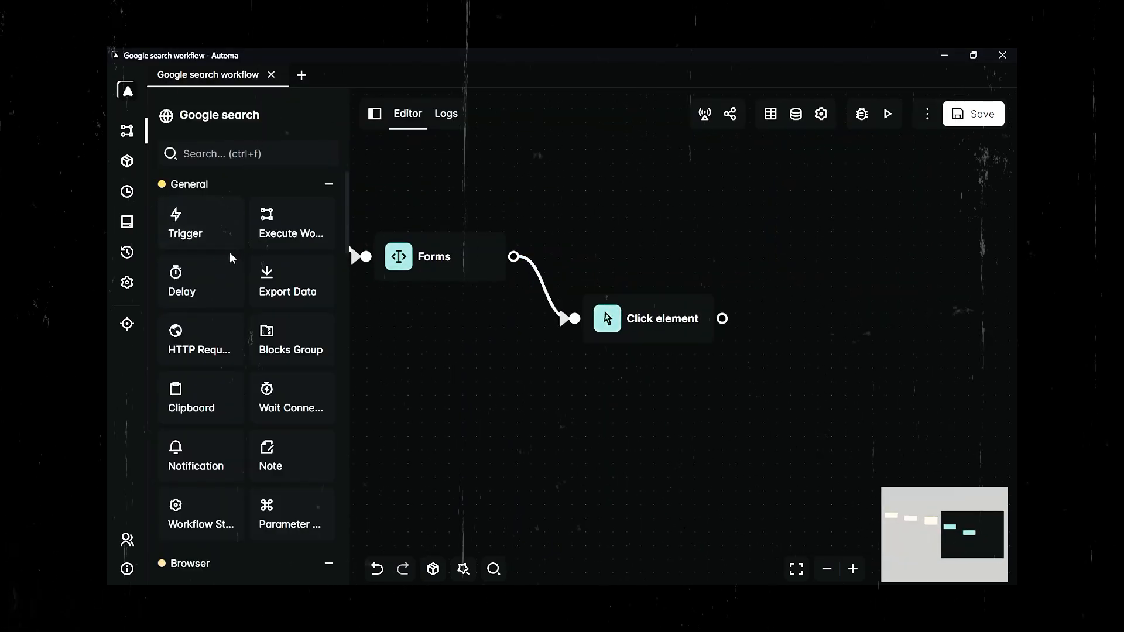
- Insert a Delay block of 2000 between the Forms and Click element blocks
{"action": "left_click_drag", "start_coordinate": [200, 288], "coordinate": [609, 241]}
{"action": "left_click_drag", "start_coordinate": [620, 326], "coordinate": [653, 391]}
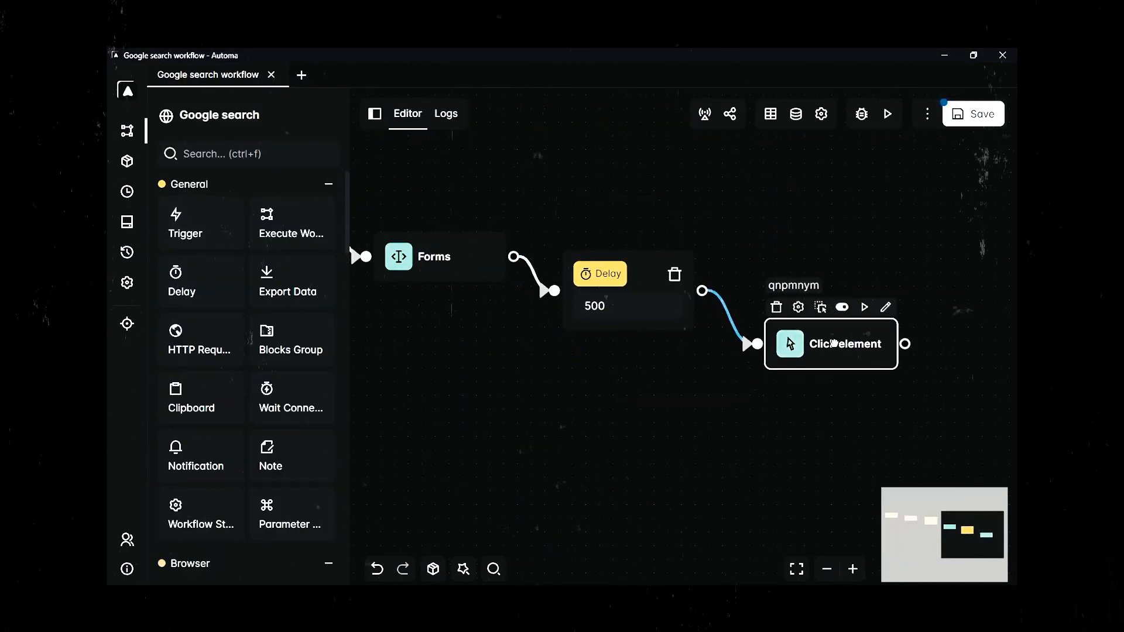
{"action": "scroll", "coordinate": [660, 397], "scroll_direction": "down", "scroll_amount": 3}
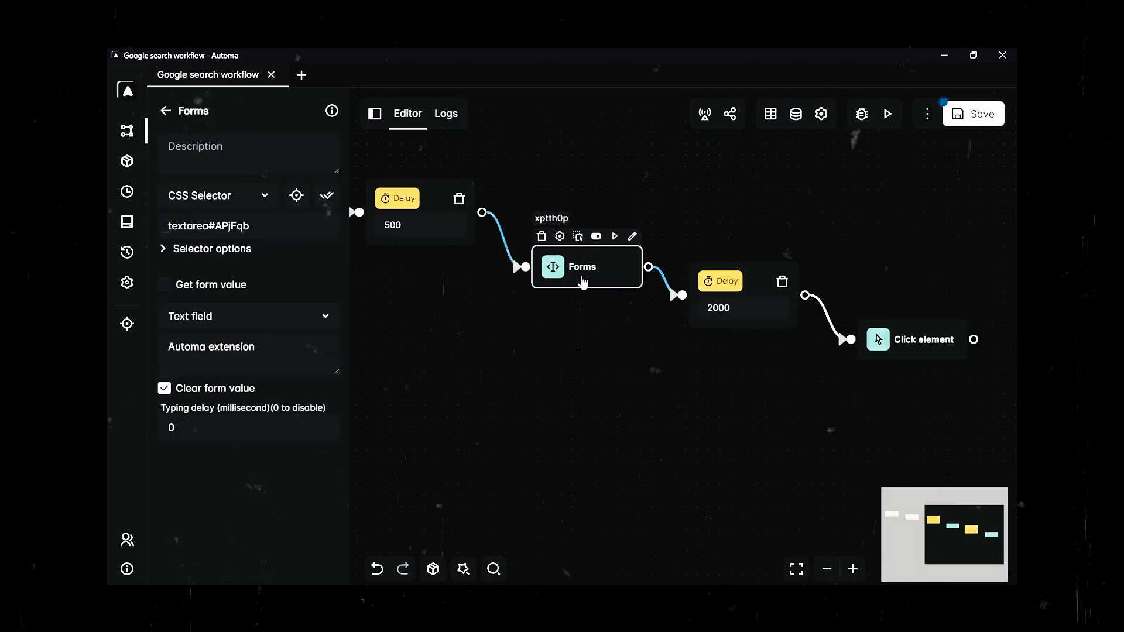
- Set the Forms block's typing delay to 200 milliseconds, and save and run the workflow
{"action": "left_click", "coordinate": [236, 422]}
{"action": "type", "text": "200"}
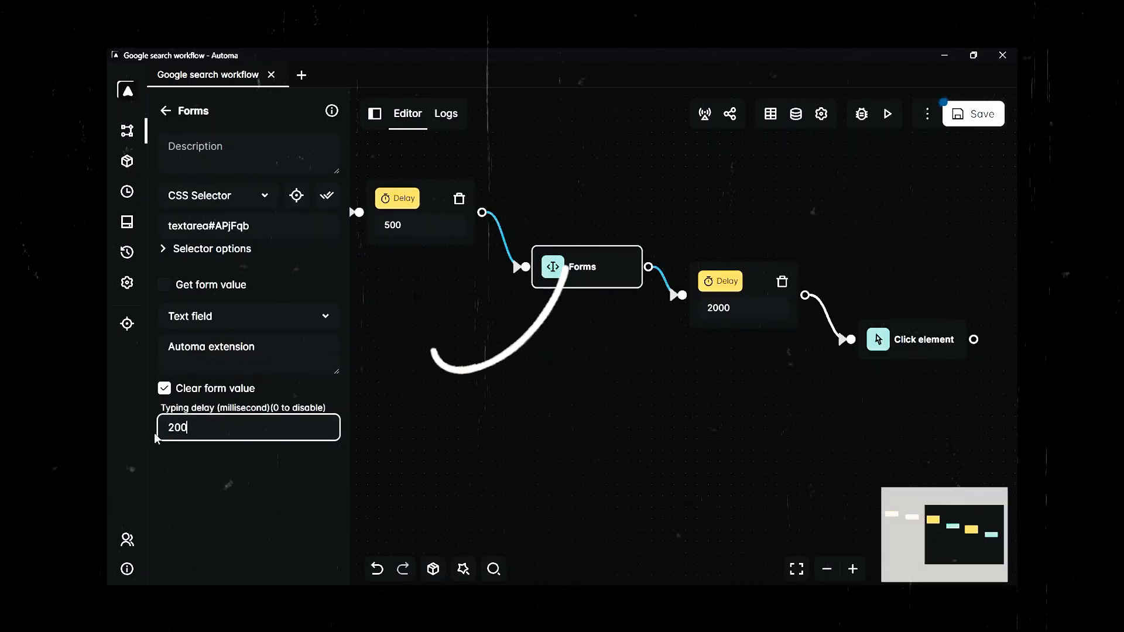
{"action": "mouse_move", "coordinate": [890, 444]}
{"action": "left_mouse_down"}
{"action": "mouse_move", "coordinate": [727, 381]}
{"action": "mouse_move", "coordinate": [665, 390]}
{"action": "left_mouse_up"}
{"action": "left_click", "coordinate": [984, 121]}
{"action": "left_click", "coordinate": [888, 114]}
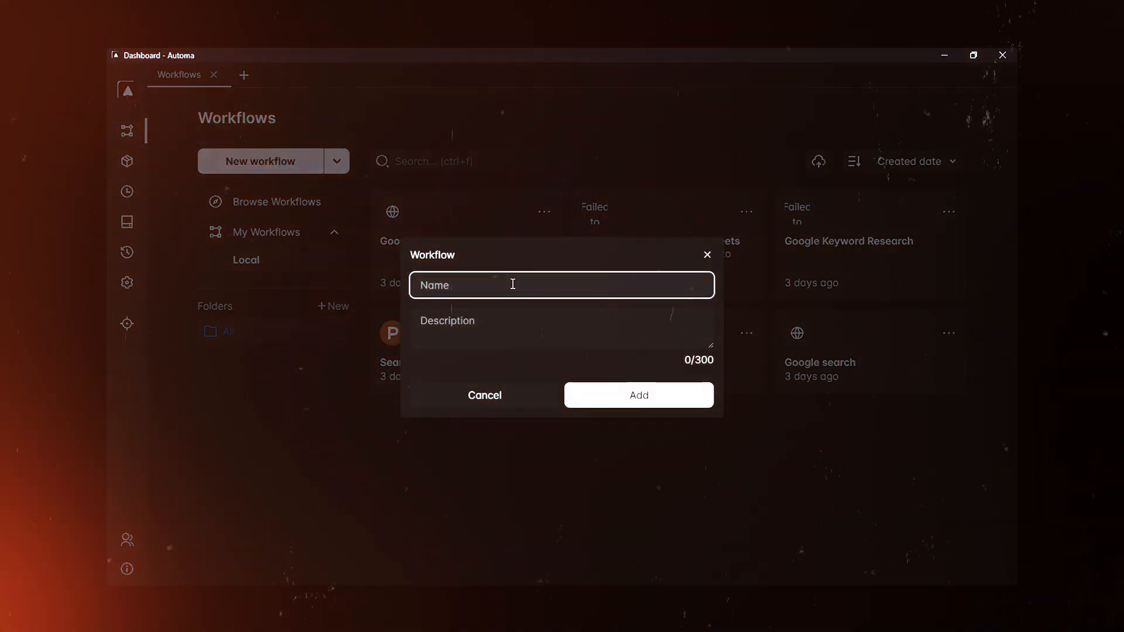
- Create a new workflow named "Data collection"
{"action": "type", "text": "Data collection"}
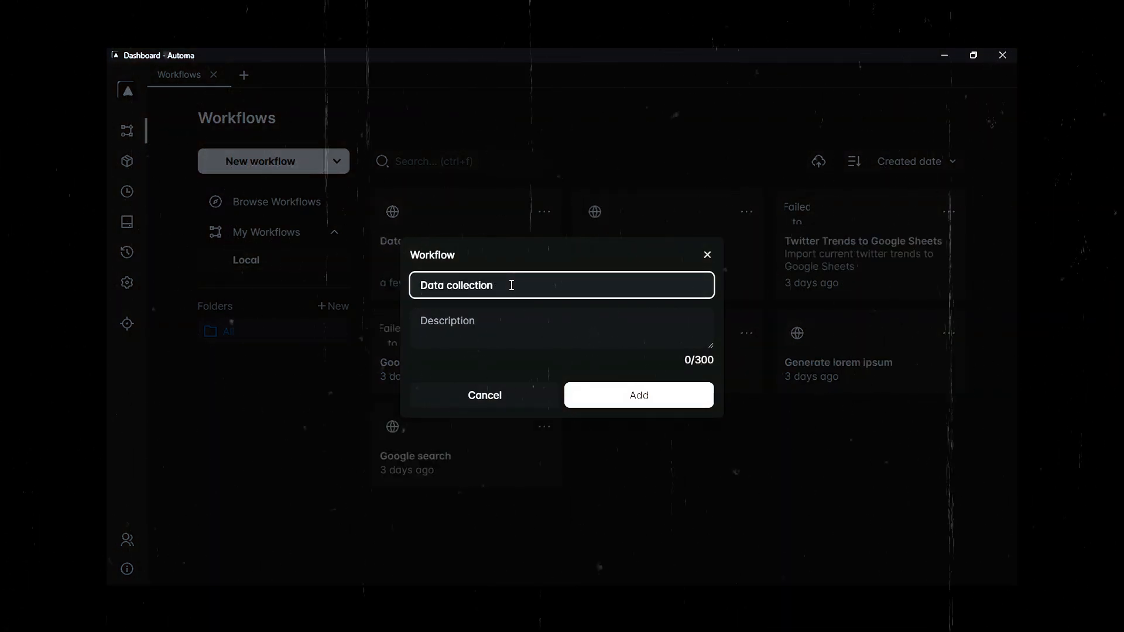
{"action": "key", "text": "Return"}
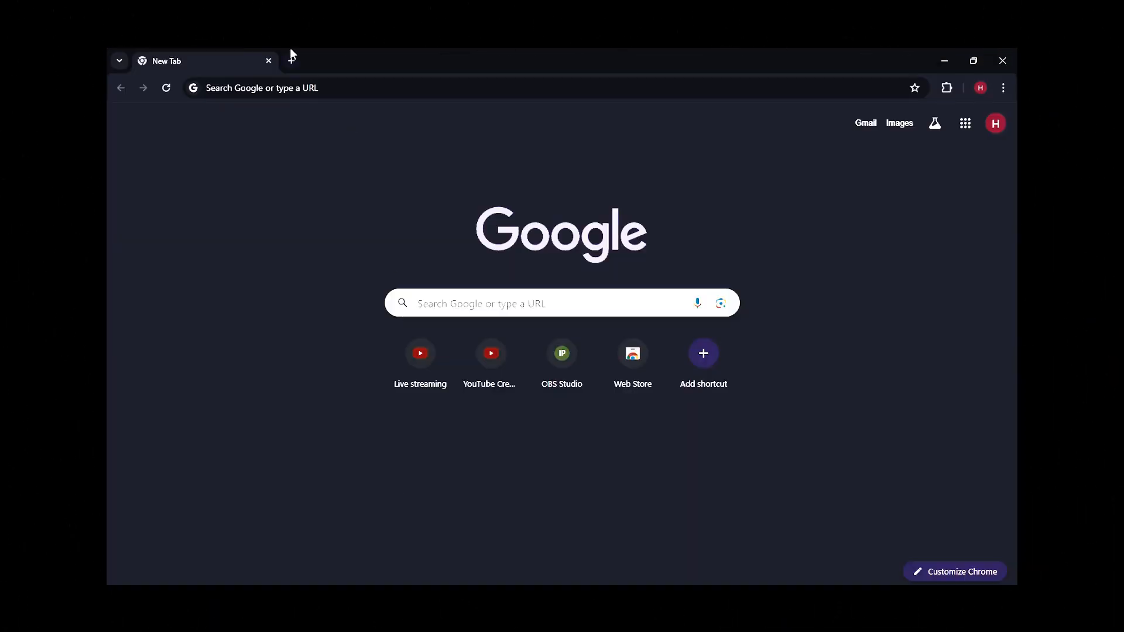
- Add a New Tab block after the Trigger and set its URL to the Amazon MacBook Pro product page
{"action": "left_click", "coordinate": [301, 88]}
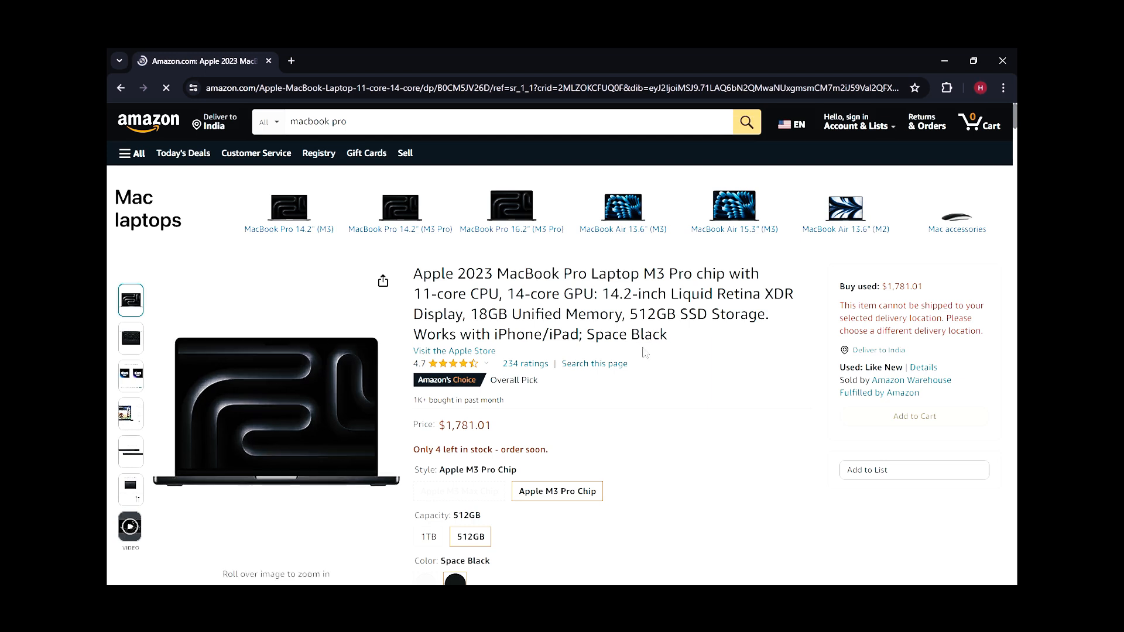
{"action": "left_click", "coordinate": [529, 88]}
{"action": "left_click_drag", "start_coordinate": [281, 348], "coordinate": [621, 310]}
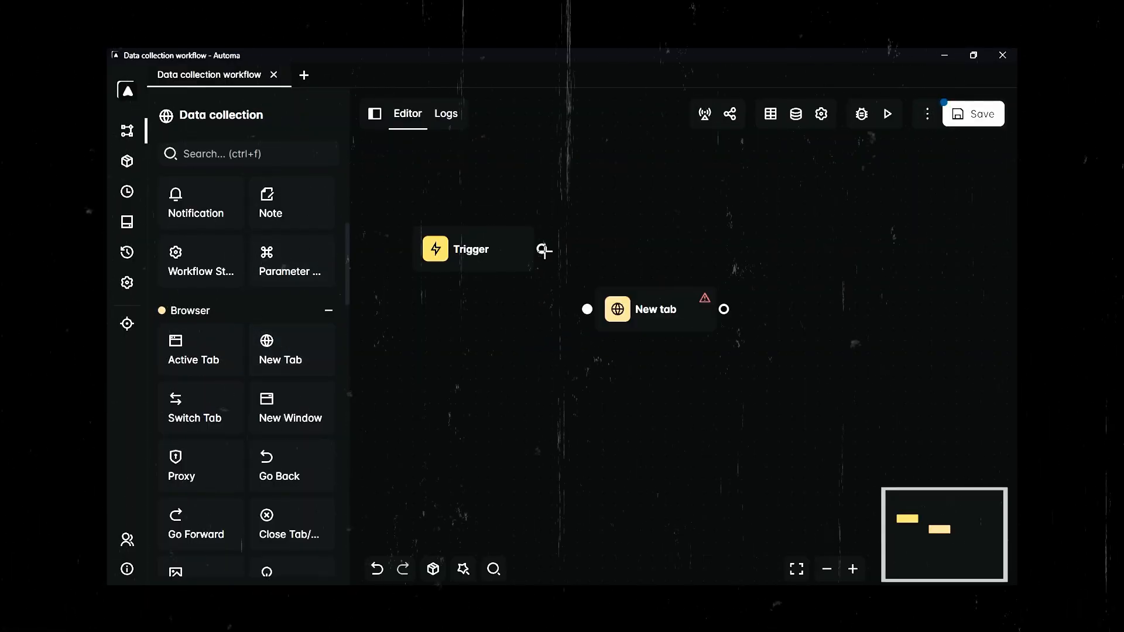
{"action": "left_click_drag", "start_coordinate": [543, 250], "coordinate": [629, 321]}
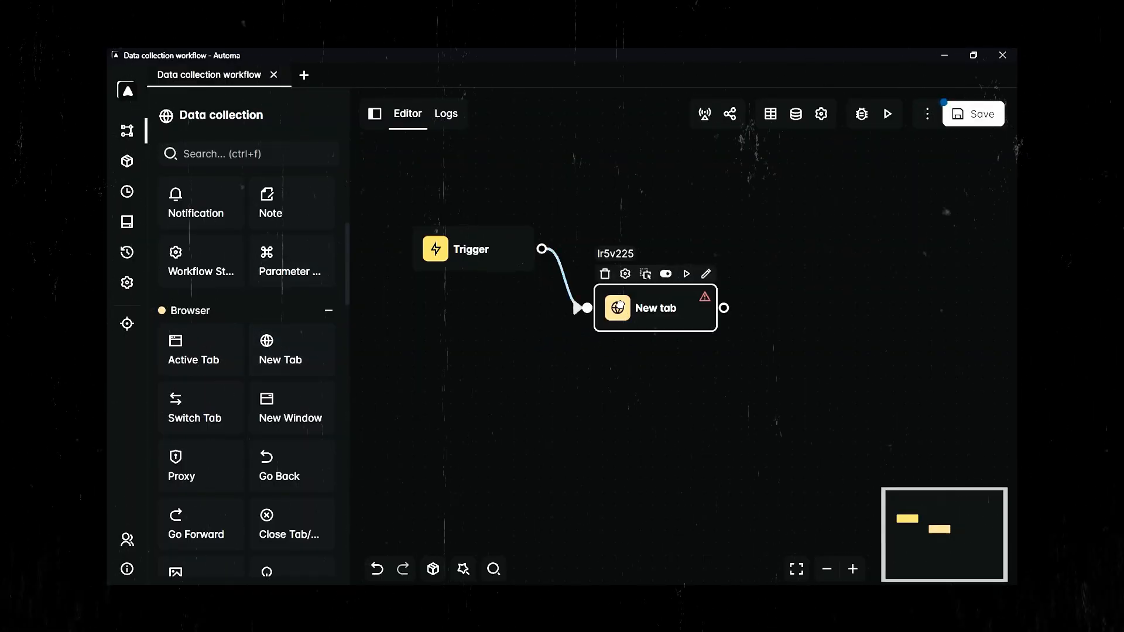
{"action": "double_click", "coordinate": [629, 321]}
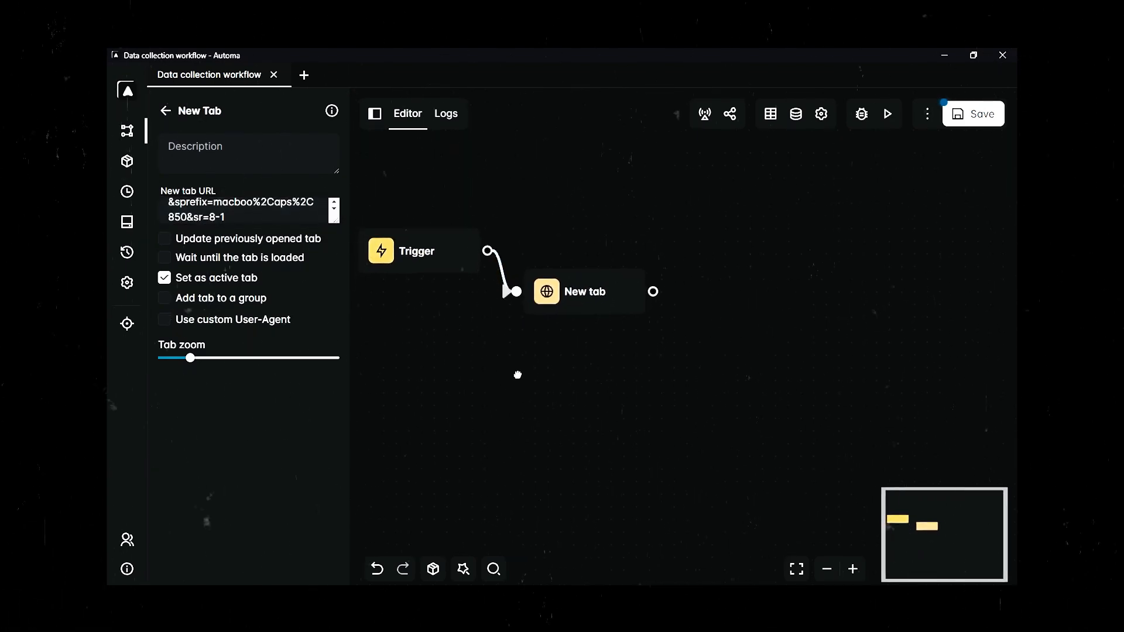
- Create a storage table named "Amazon data" with Text columns Name, Price and Rating
{"action": "left_click", "coordinate": [127, 222]}
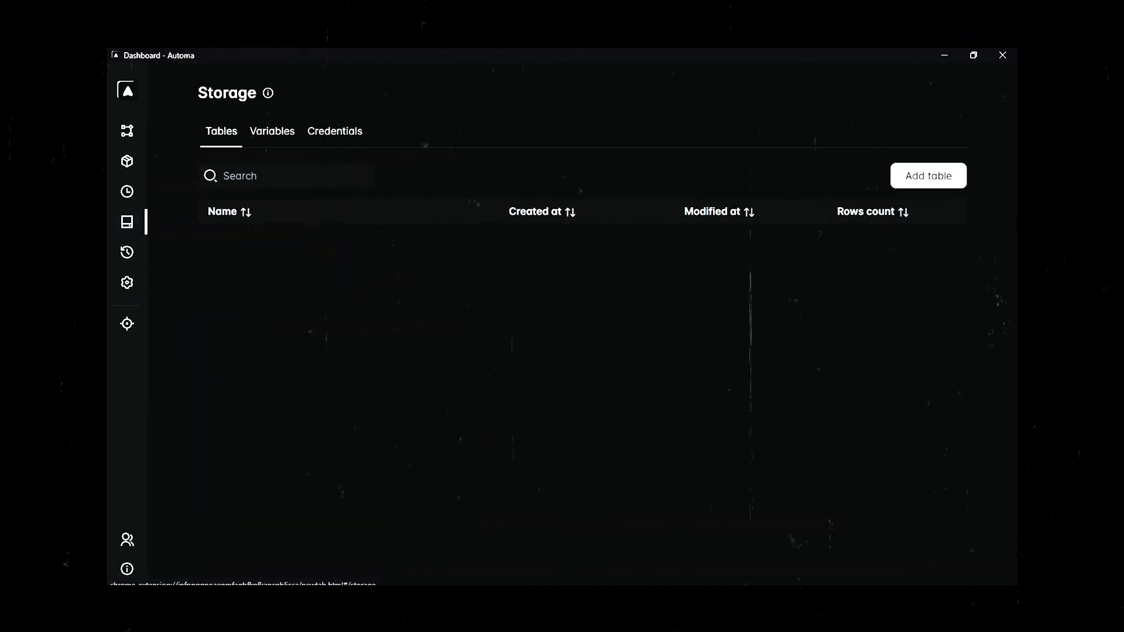
{"action": "left_click", "coordinate": [981, 170]}
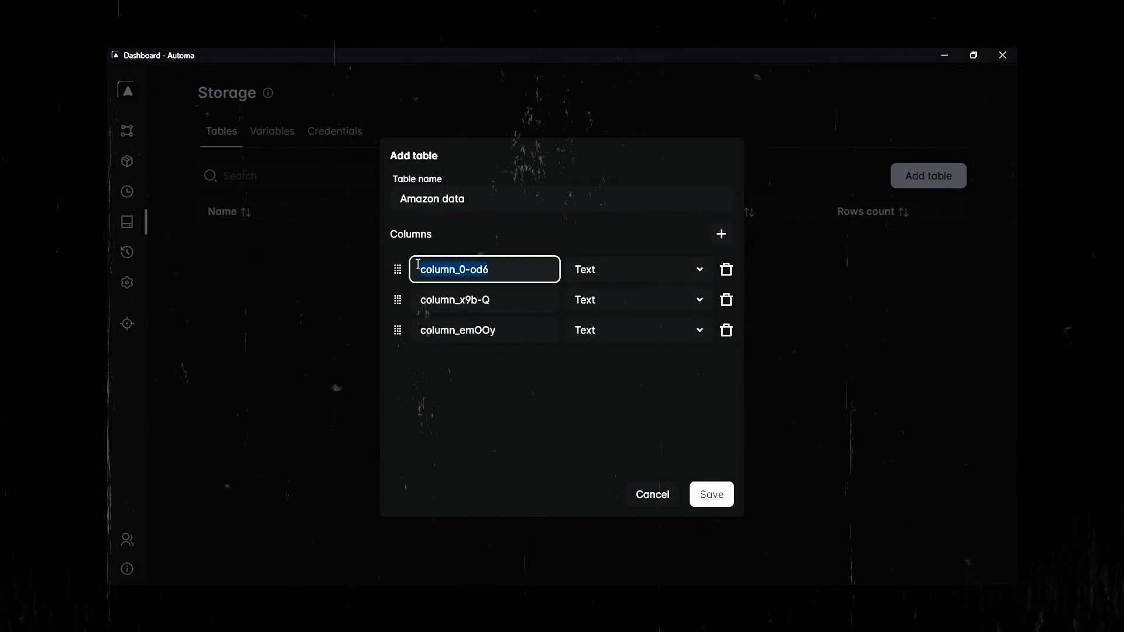
{"action": "type", "text": "Rating"}
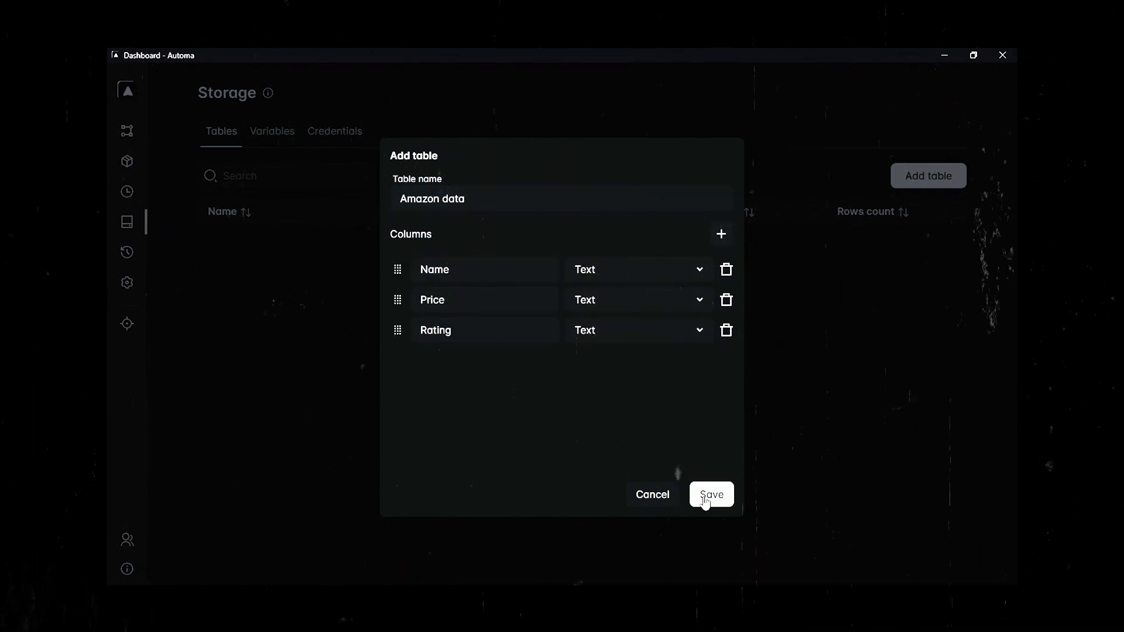
{"action": "left_click", "coordinate": [705, 497]}
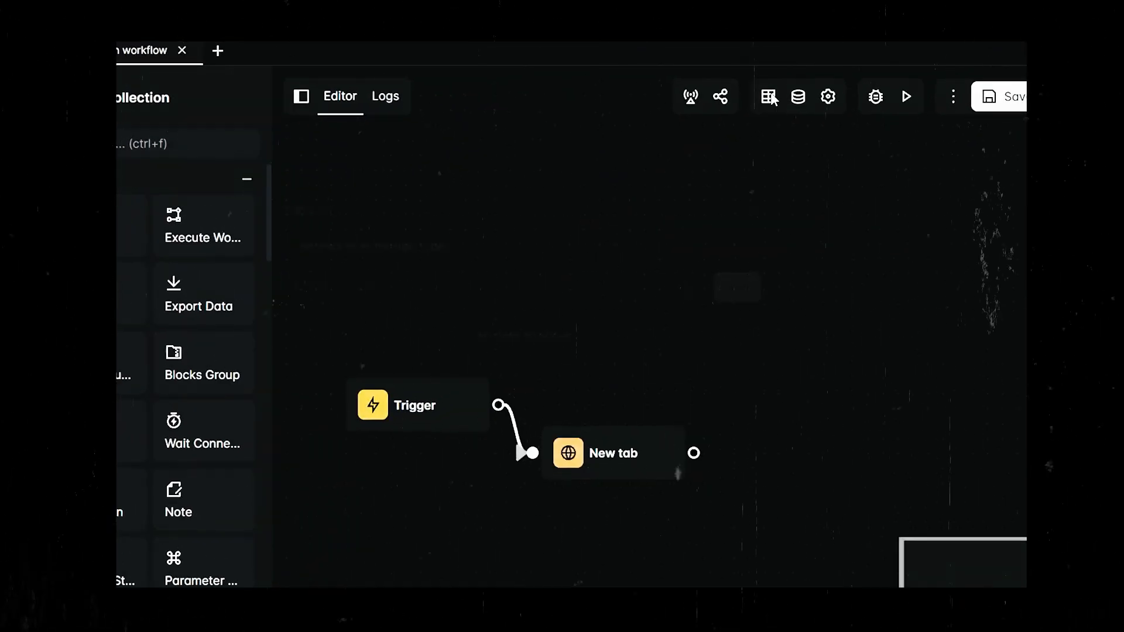
- Connect the Data collection workflow to the Amazon data table
{"action": "left_click", "coordinate": [767, 97]}
{"action": "left_click", "coordinate": [473, 202]}
{"action": "left_click", "coordinate": [372, 275]}
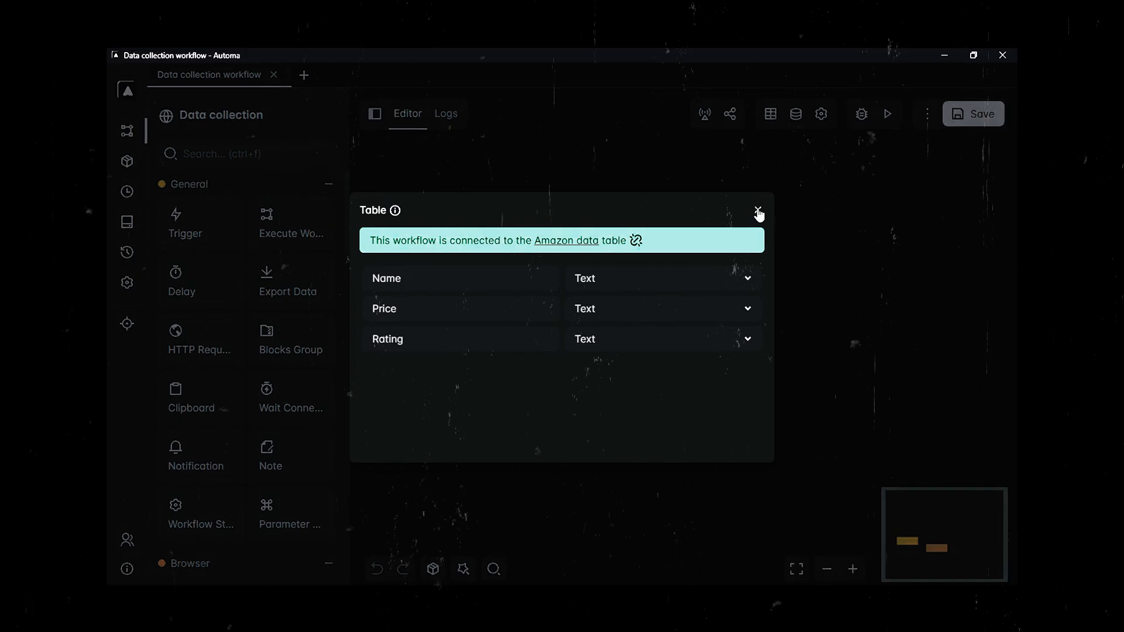
{"action": "left_click", "coordinate": [758, 212]}
- Add a Get Text block after New tab, described as "Name", and target the product title, span#productTitle
{"action": "left_click_drag", "start_coordinate": [811, 371], "coordinate": [793, 243]}
{"action": "scroll", "coordinate": [248, 448], "scroll_direction": "down", "scroll_amount": 10}
{"action": "left_click_drag", "start_coordinate": [283, 427], "coordinate": [743, 338]}
{"action": "left_click_drag", "start_coordinate": [686, 286], "coordinate": [734, 345]}
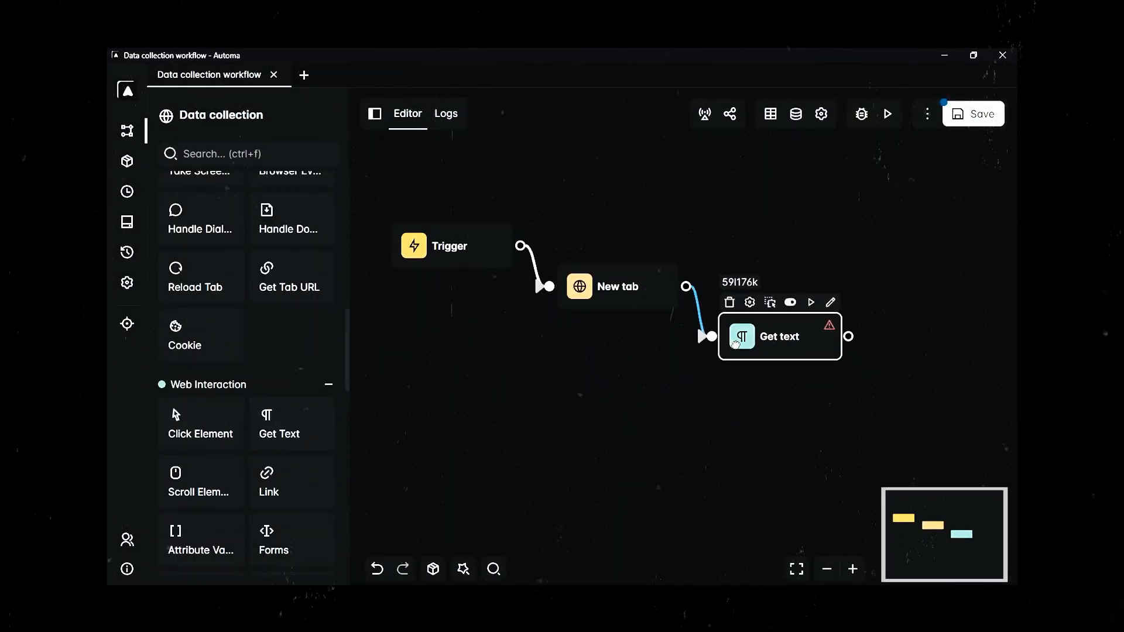
{"action": "left_click", "coordinate": [833, 303]}
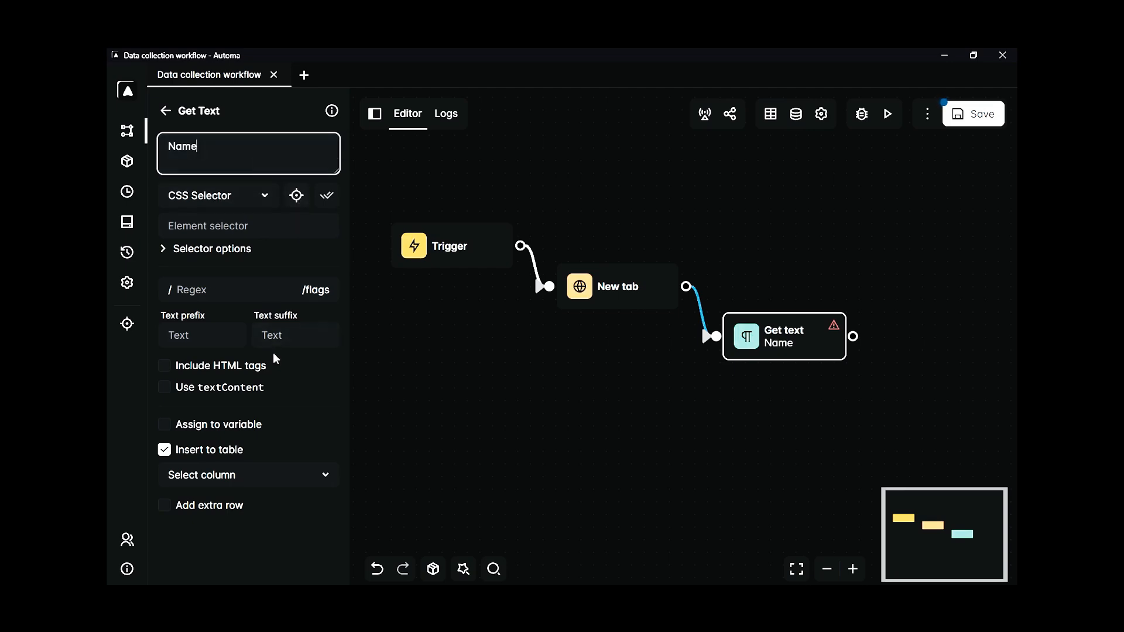
{"action": "left_click", "coordinate": [860, 237]}
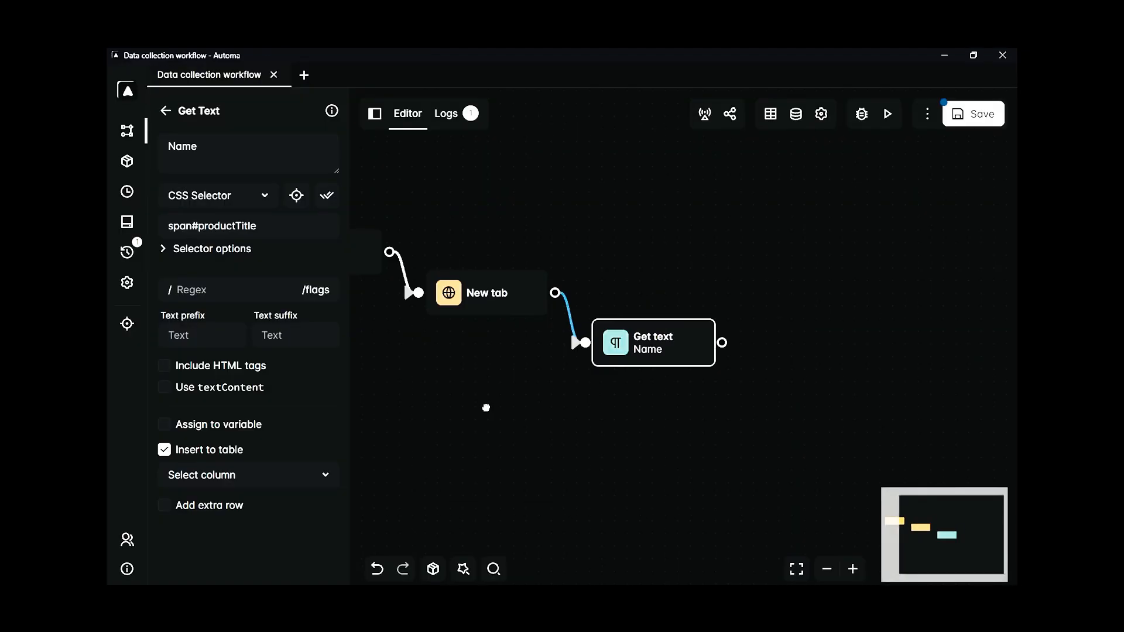
- Duplicate the Name Get Text block, connect the copy after it, and describe it as "Price"
{"action": "left_click_drag", "start_coordinate": [484, 406], "coordinate": [419, 402]}
{"action": "right_click", "coordinate": [561, 326]}
{"action": "left_click", "coordinate": [577, 398]}
{"action": "left_click_drag", "start_coordinate": [598, 354], "coordinate": [720, 360]}
{"action": "left_click_drag", "start_coordinate": [627, 326], "coordinate": [643, 362]}
{"action": "type", "text": "Price"}
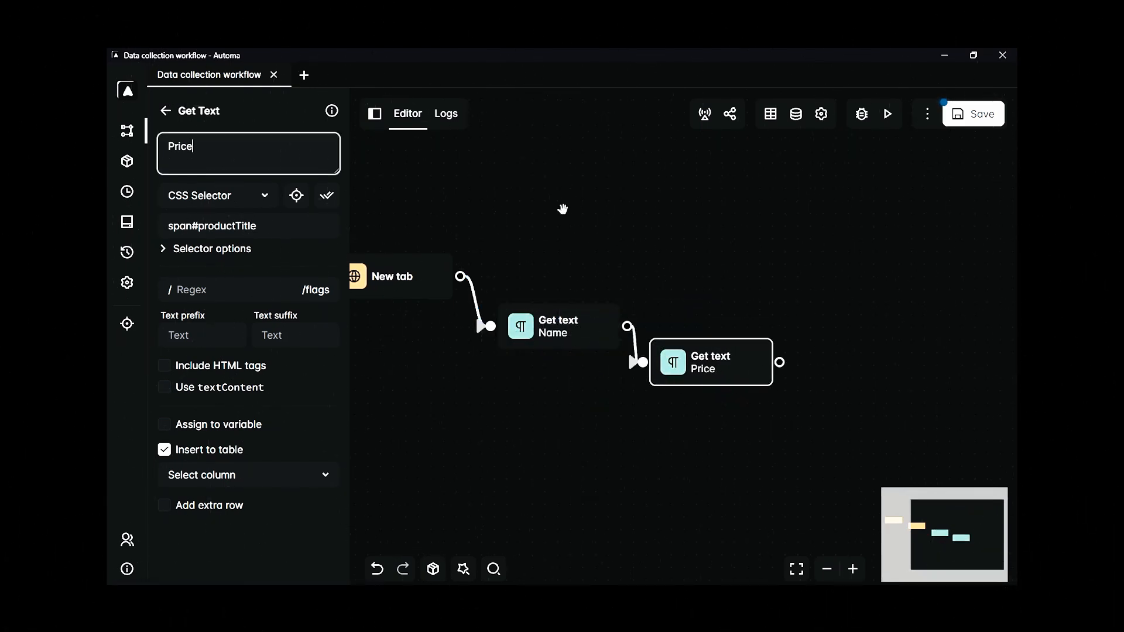
- Set the Price block's element selector to ".a-price > span:nth-child(2)"
{"action": "left_click", "coordinate": [296, 195]}
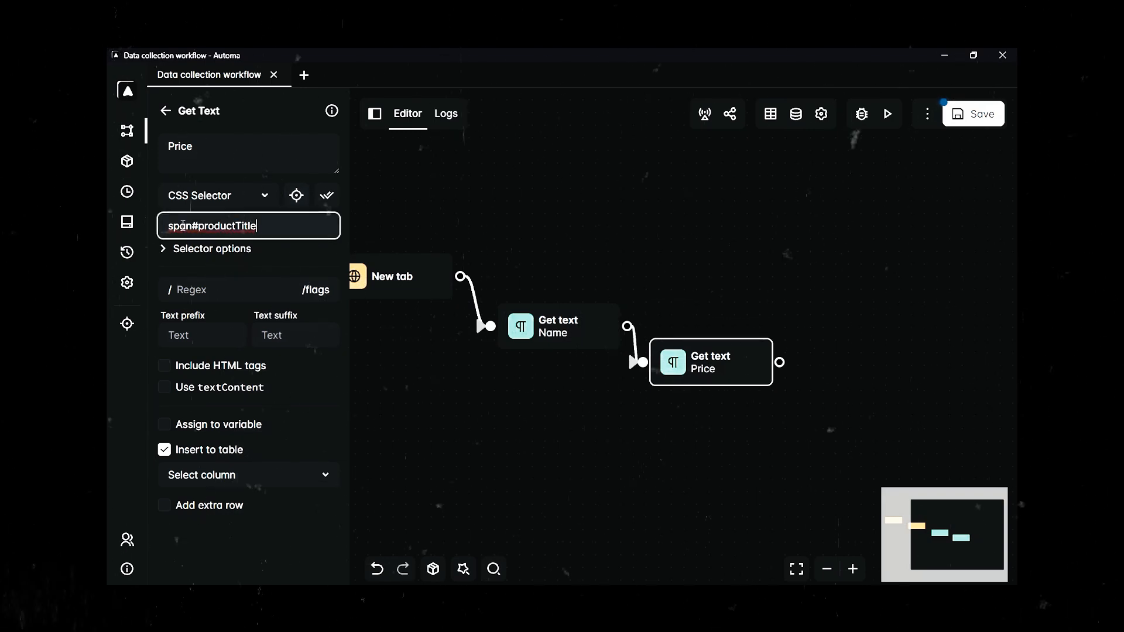
{"action": "key", "text": "ctrl+a"}
{"action": "type", "text": ".a-price > span:nth-child(2)"}
- Duplicate the Price block, connect the copy after it, and set it up to get the product's rating, described as "Rating"
{"action": "right_click", "coordinate": [517, 353]}
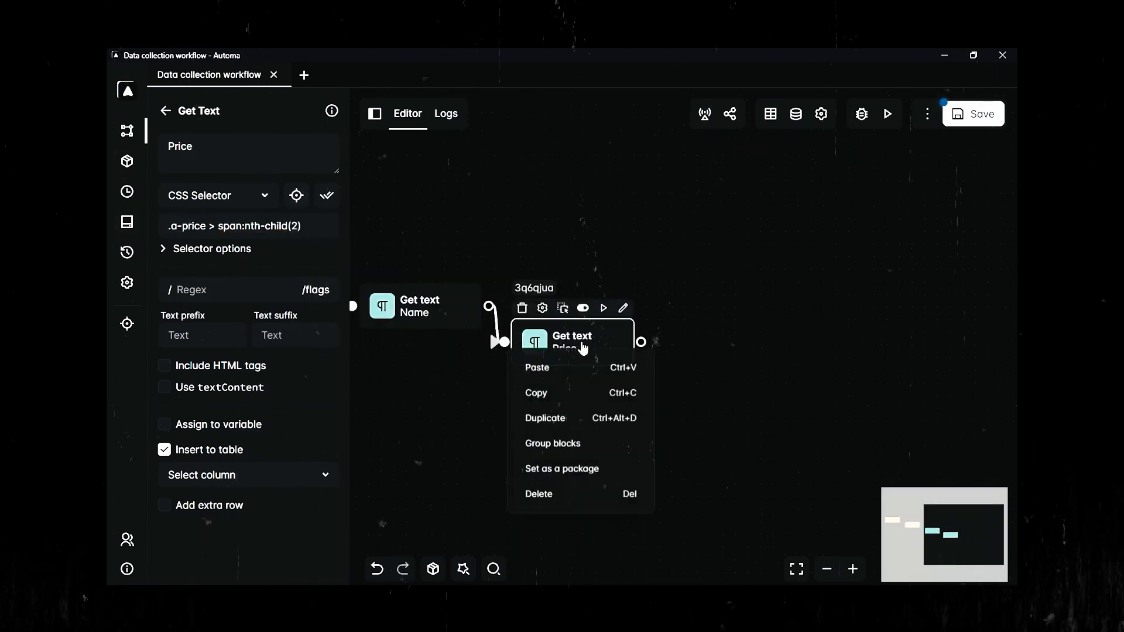
{"action": "left_click", "coordinate": [542, 417]}
{"action": "left_click_drag", "start_coordinate": [583, 375], "coordinate": [750, 387]}
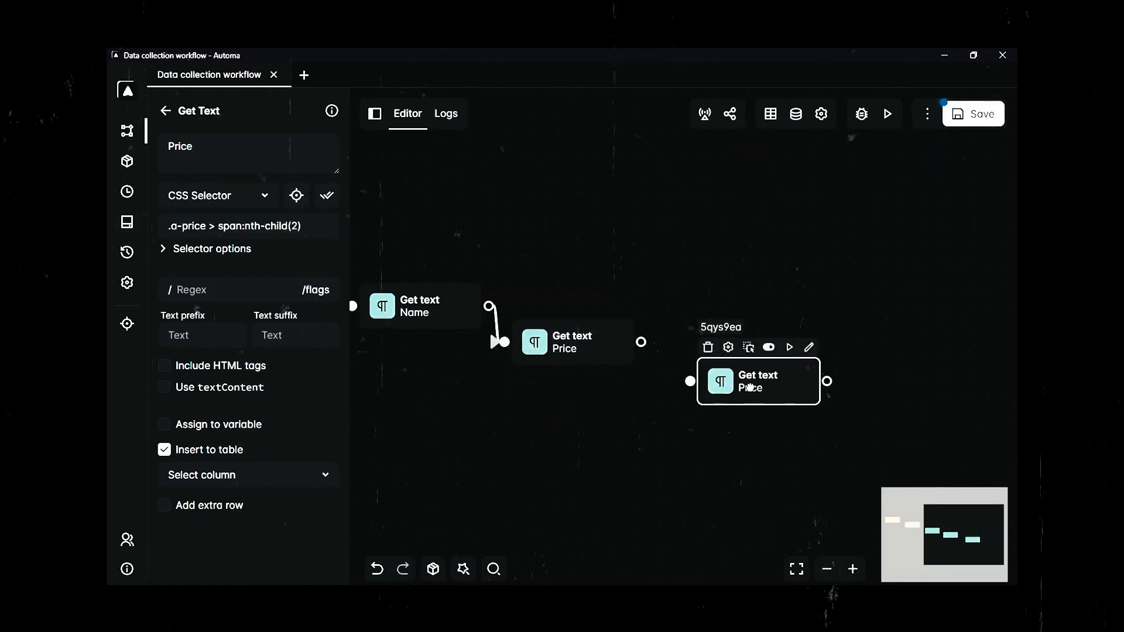
{"action": "type", "text": "a"}
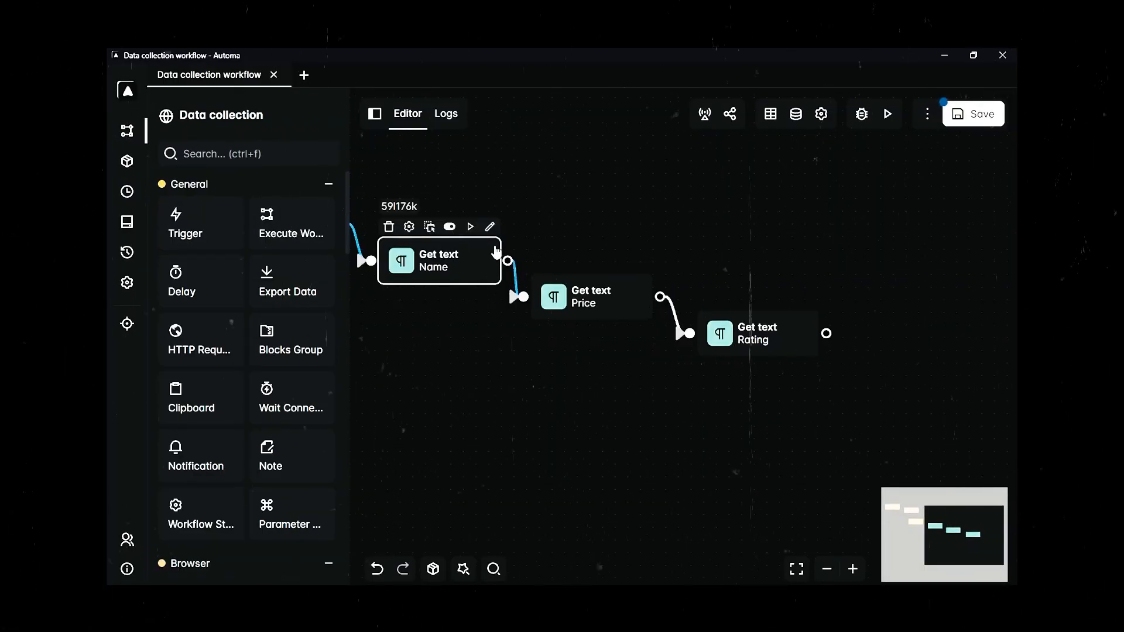
- Set the Name, Price and Rating Get Text blocks to insert their text into the matching table columns
{"action": "double_click", "coordinate": [459, 258]}
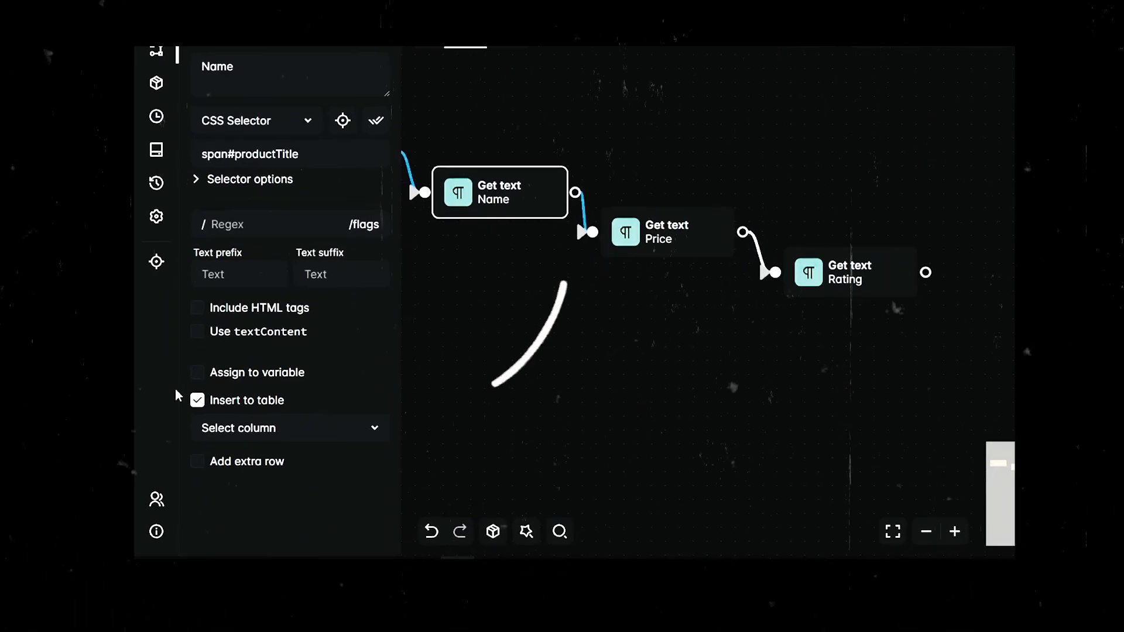
{"action": "left_click", "coordinate": [290, 428]}
{"action": "left_click", "coordinate": [219, 464]}
{"action": "left_click", "coordinate": [722, 236]}
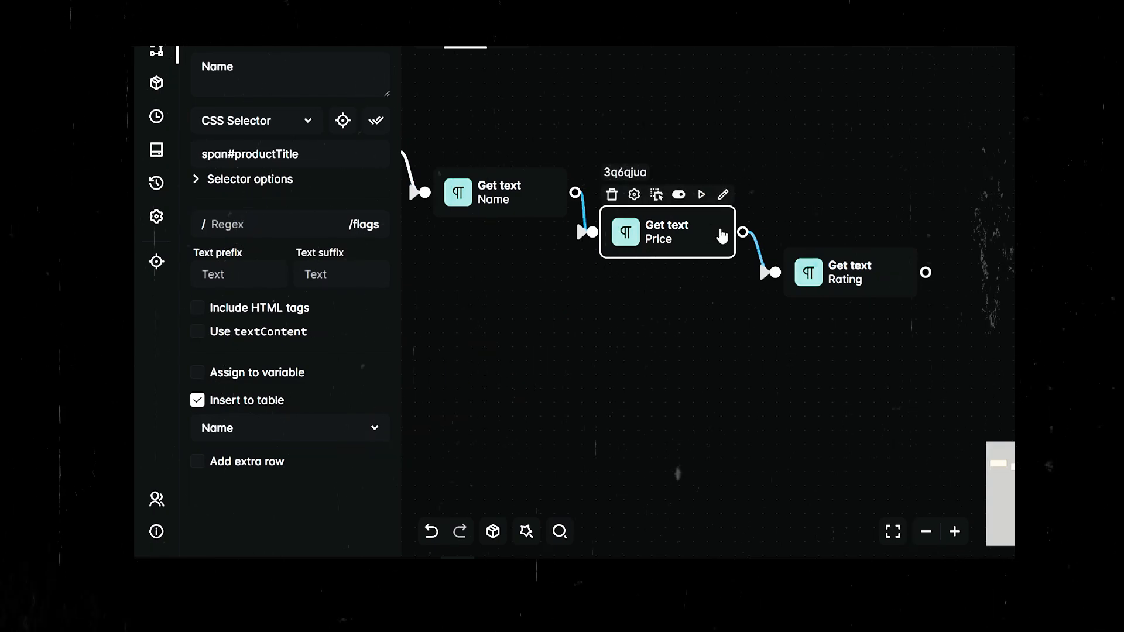
{"action": "double_click", "coordinate": [722, 236]}
{"action": "left_click", "coordinate": [290, 428]}
{"action": "left_click", "coordinate": [216, 476]}
{"action": "left_click", "coordinate": [920, 242]}
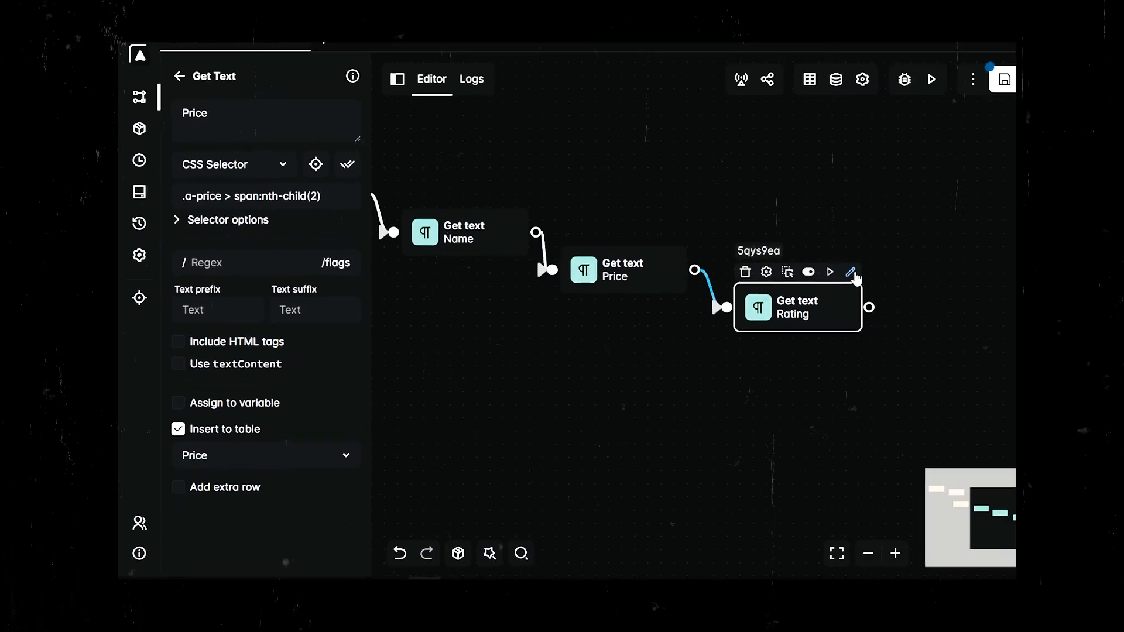
{"action": "double_click", "coordinate": [916, 246]}
{"action": "left_click", "coordinate": [290, 428]}
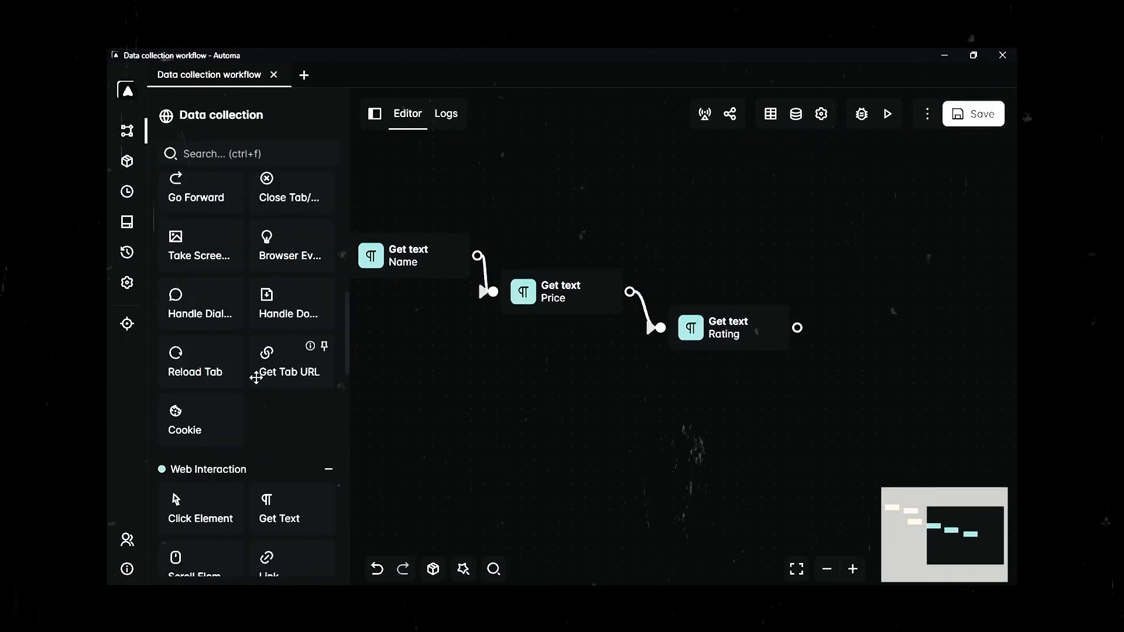
- Add a Close Tab block after the Rating block and run the workflow
{"action": "scroll", "coordinate": [256, 378], "scroll_direction": "up", "scroll_amount": 3}
{"action": "left_click_drag", "start_coordinate": [289, 354], "coordinate": [862, 341]}
{"action": "left_click_drag", "start_coordinate": [669, 450], "coordinate": [585, 446]}
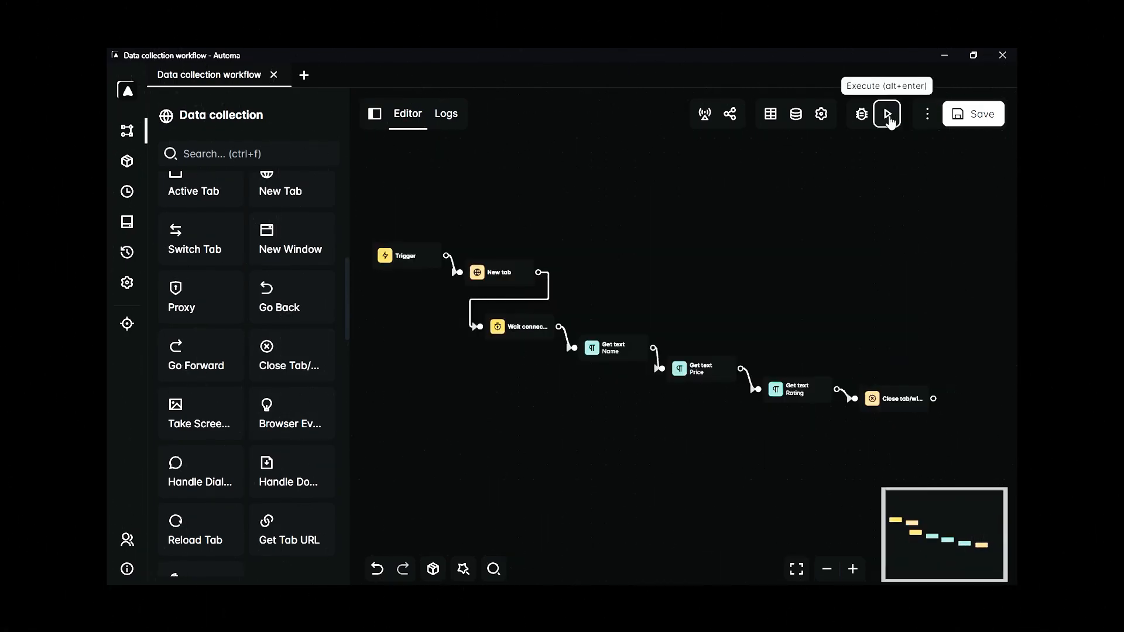
{"action": "left_click", "coordinate": [888, 115]}
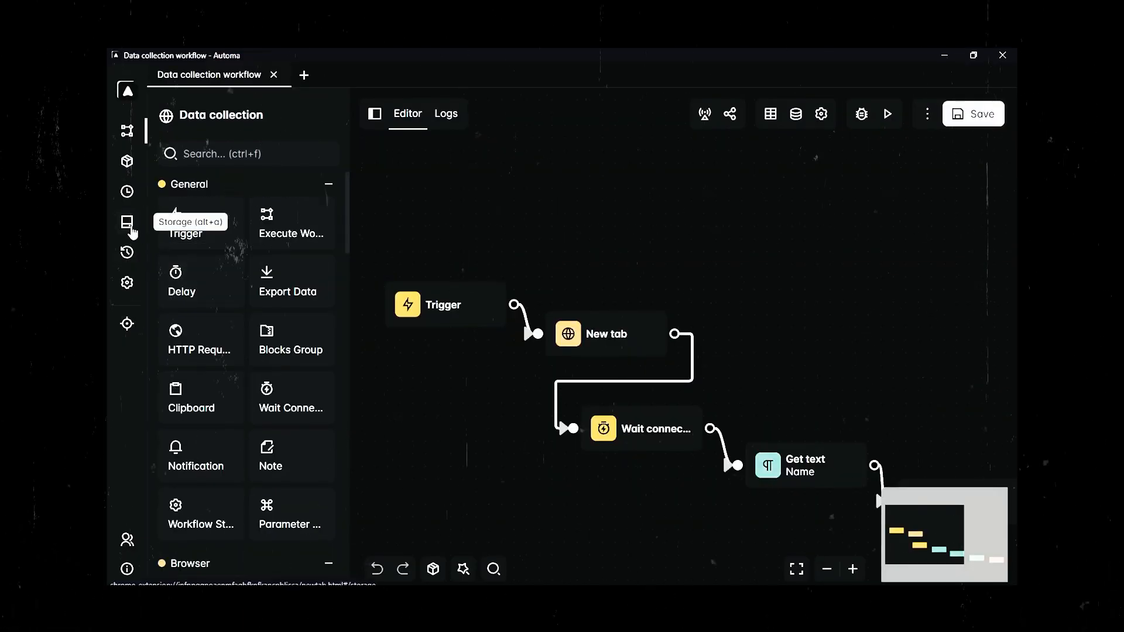
- Examine the collected row in the Amazon data table and its export formats, and return to the workflow
{"action": "left_click", "coordinate": [127, 222]}
{"action": "left_click", "coordinate": [248, 242]}
{"action": "left_click_drag", "start_coordinate": [230, 242], "coordinate": [805, 271]}
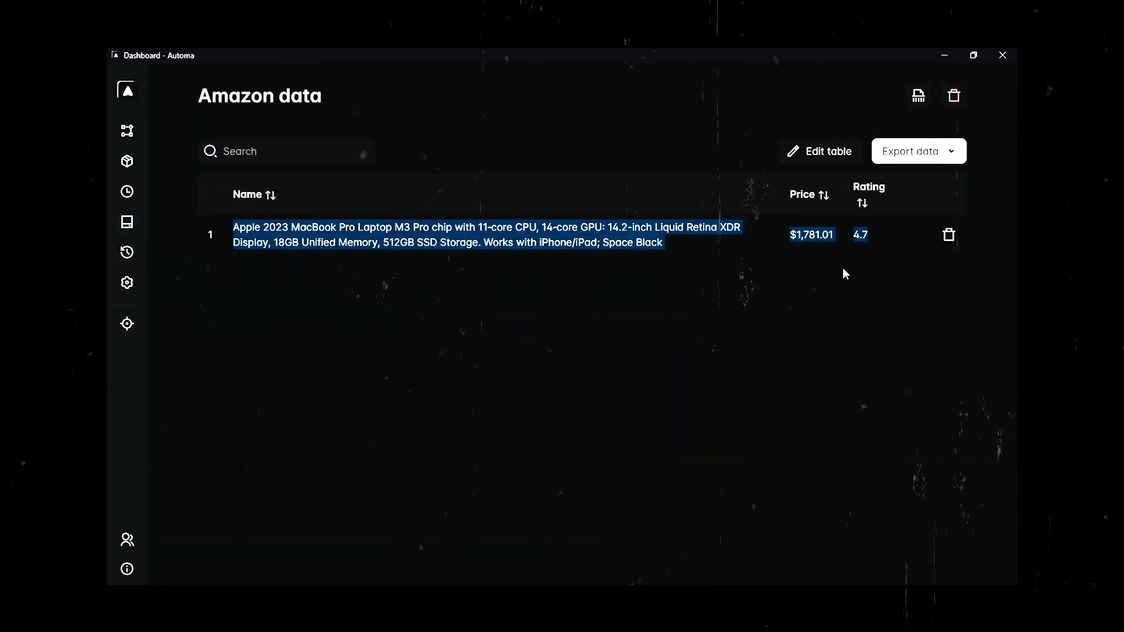
{"action": "left_click", "coordinate": [886, 249]}
{"action": "left_click", "coordinate": [951, 153]}
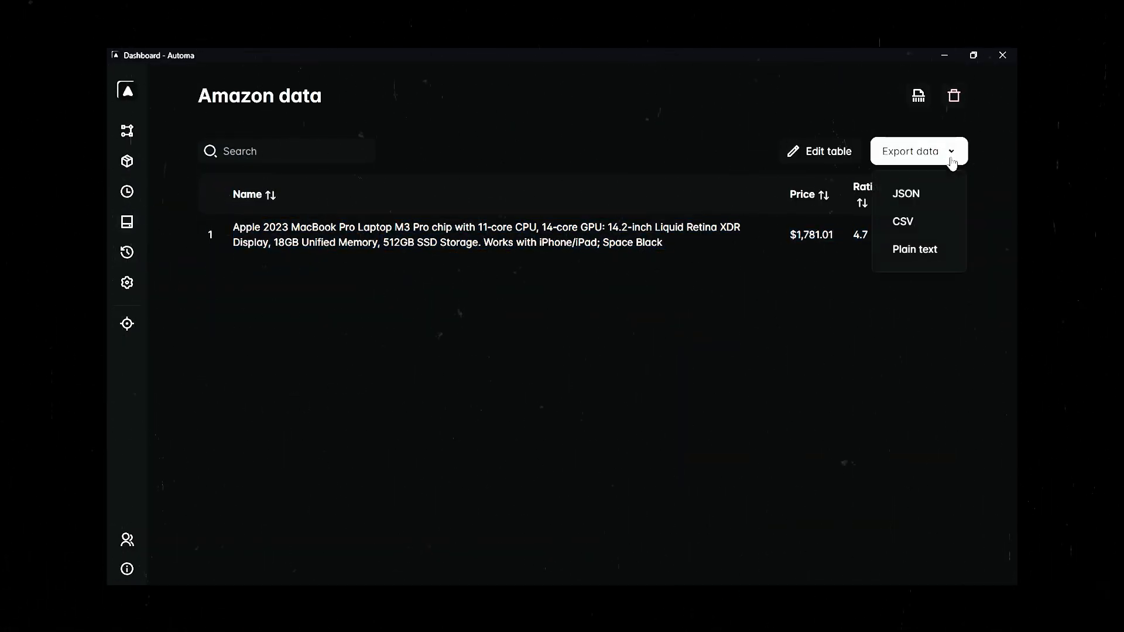
{"action": "left_click", "coordinate": [818, 322]}
{"action": "left_click", "coordinate": [127, 132]}
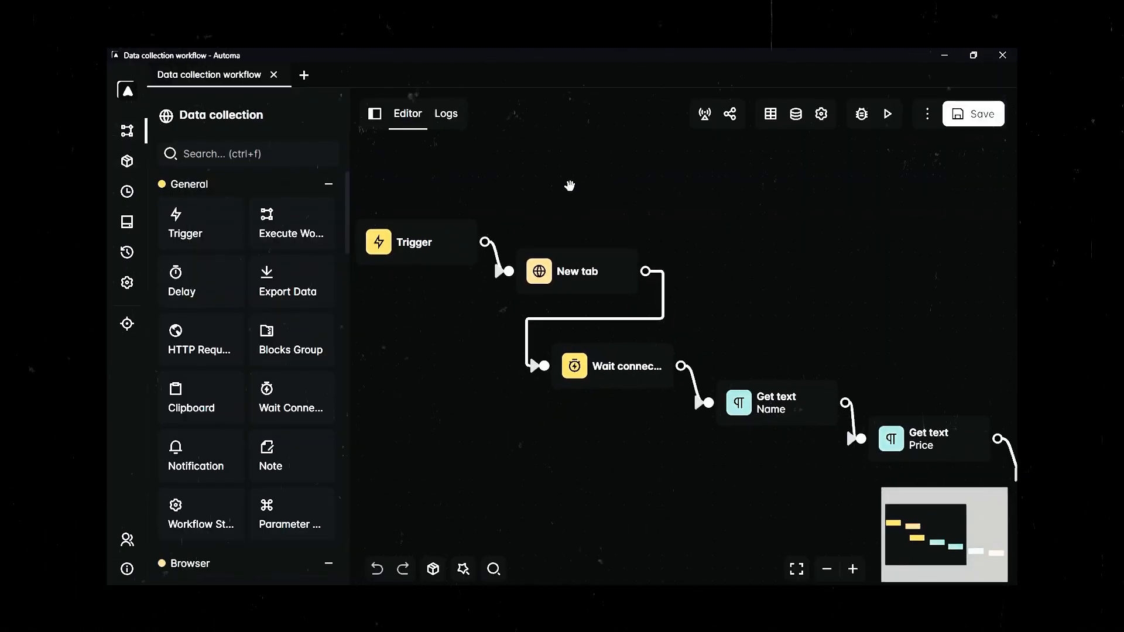
- Schedule the Data collection workflow with an "On a specific day" trigger
{"action": "left_click", "coordinate": [128, 196]}
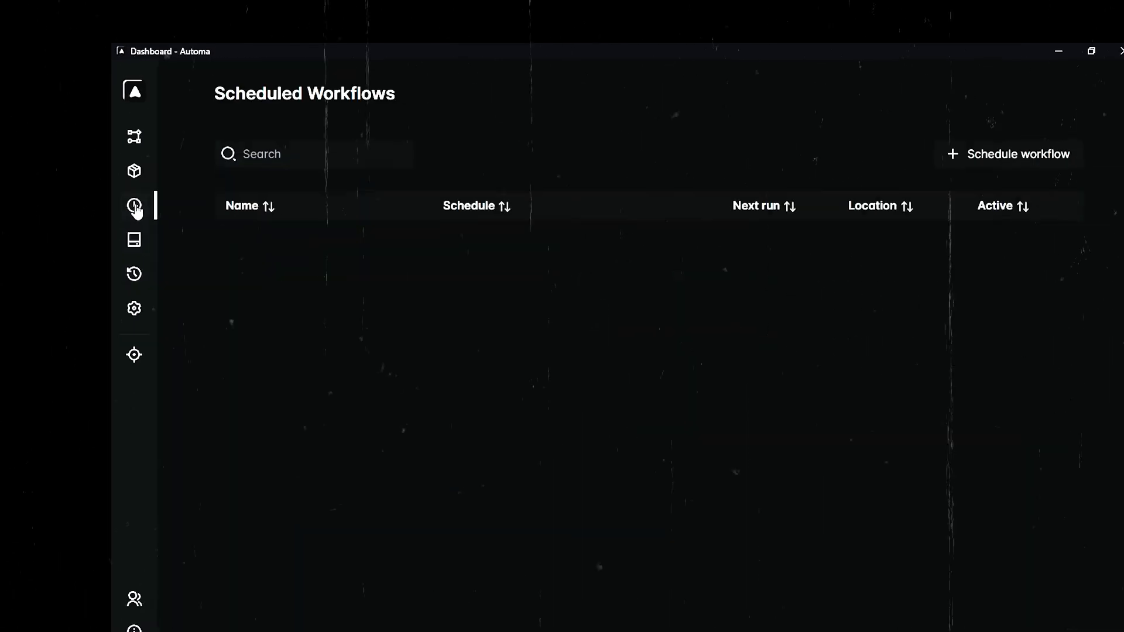
{"action": "left_click", "coordinate": [979, 160]}
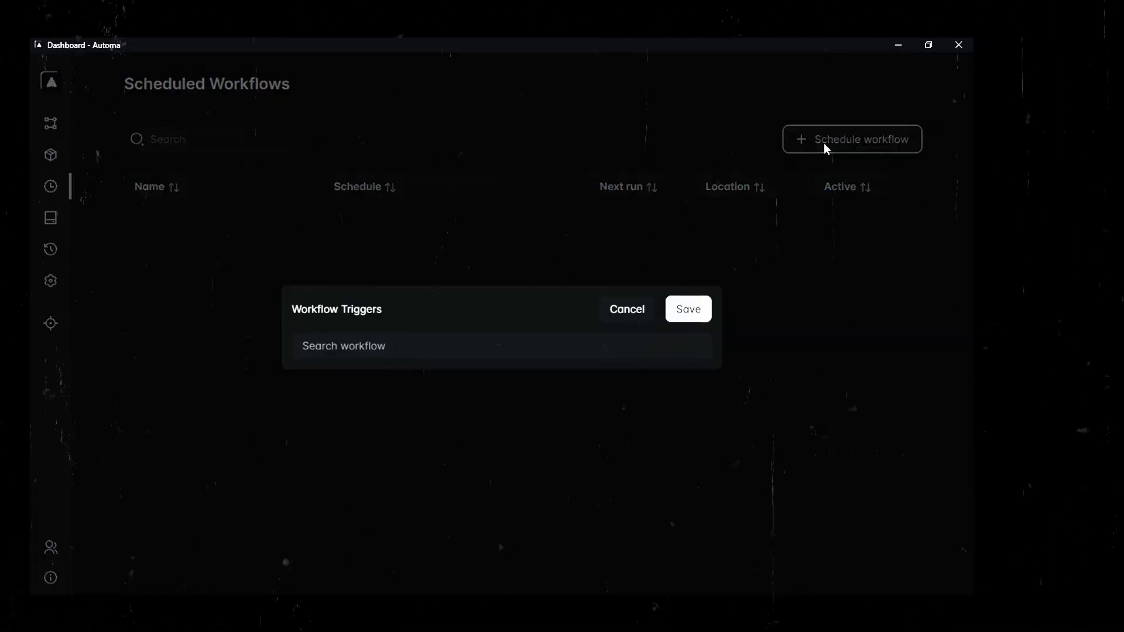
{"action": "left_click", "coordinate": [346, 346]}
{"action": "type", "text": "da"}
{"action": "left_click", "coordinate": [351, 387]}
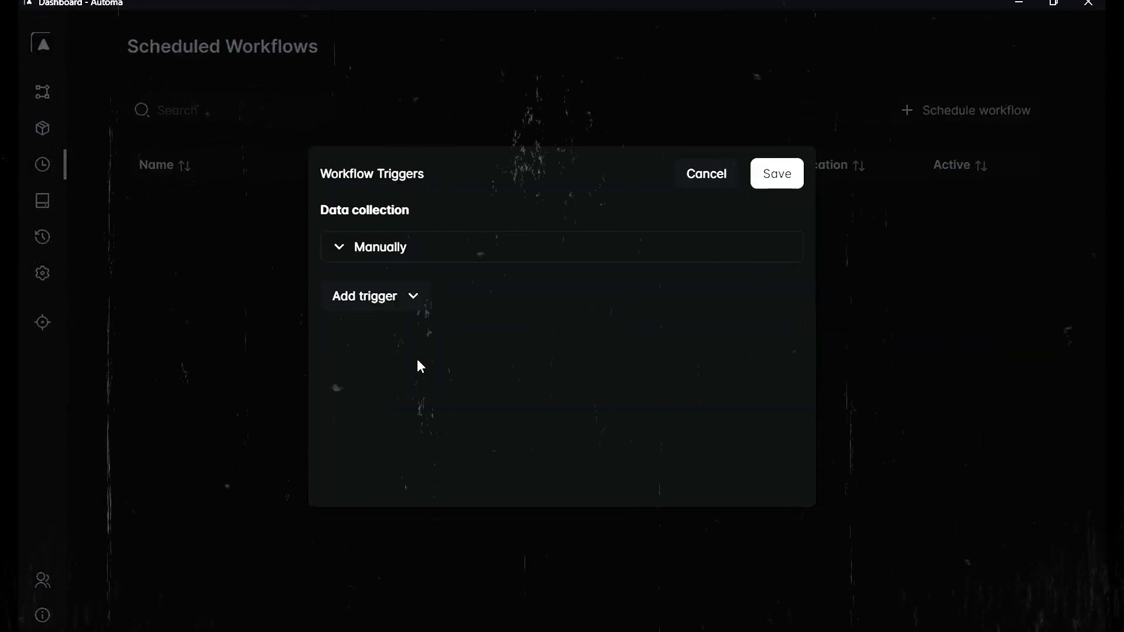
{"action": "left_click", "coordinate": [403, 308]}
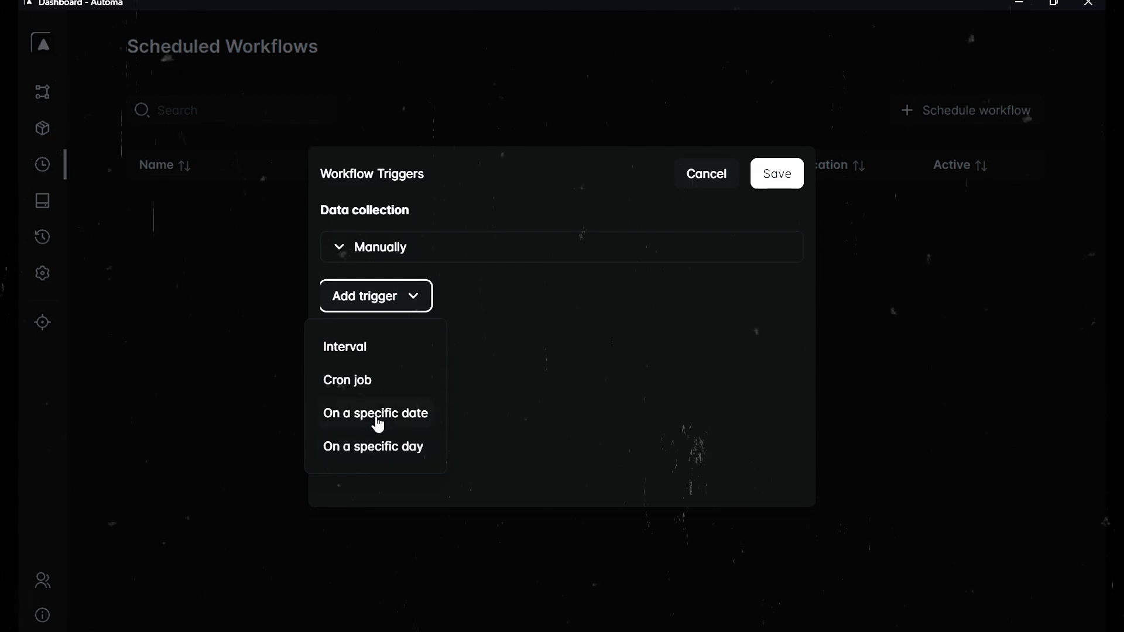
{"action": "left_click", "coordinate": [404, 444]}
- Set the specific-day trigger to all seven days of the week and add a run time
{"action": "left_click", "coordinate": [381, 333]}
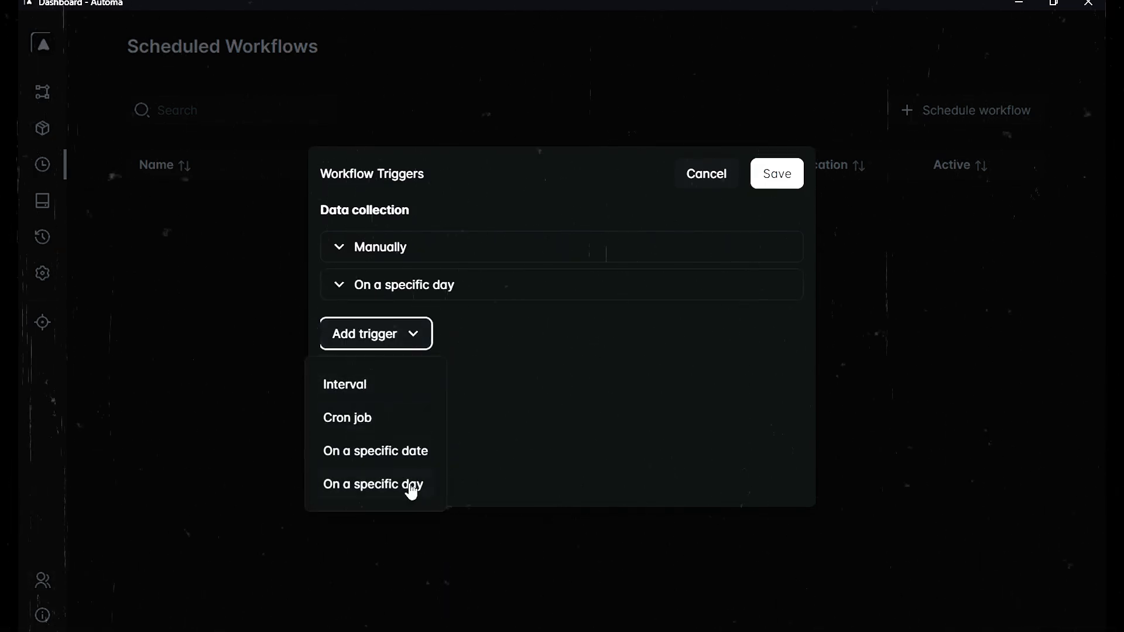
{"action": "left_click", "coordinate": [339, 284]}
{"action": "left_click", "coordinate": [394, 321]}
{"action": "left_click", "coordinate": [353, 365]}
{"action": "left_click", "coordinate": [353, 390]}
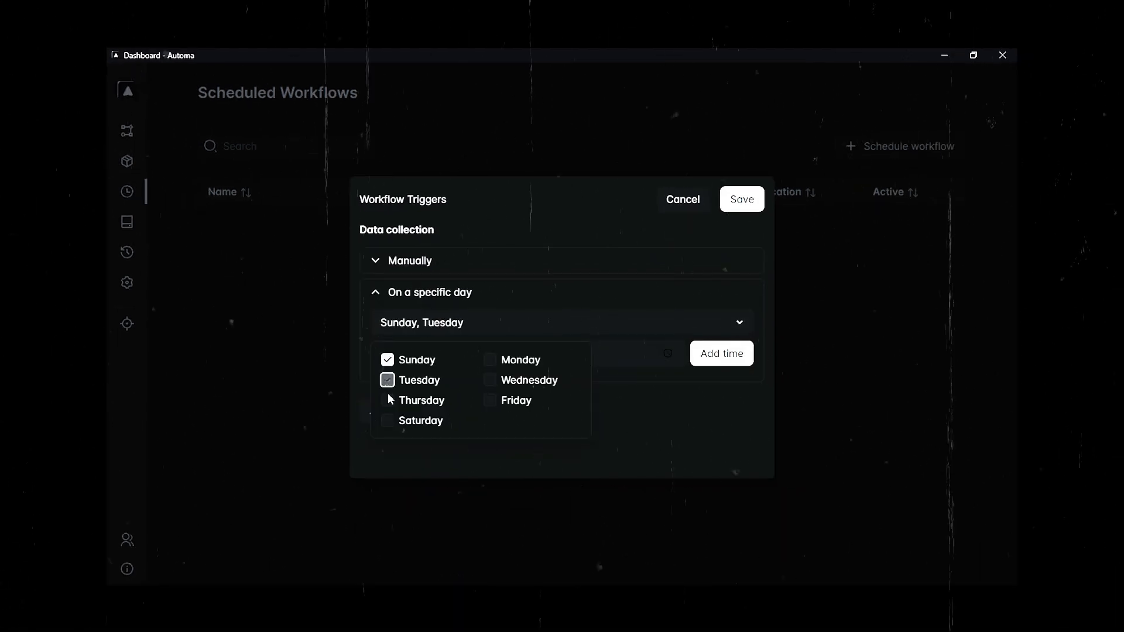
{"action": "left_click", "coordinate": [634, 449]}
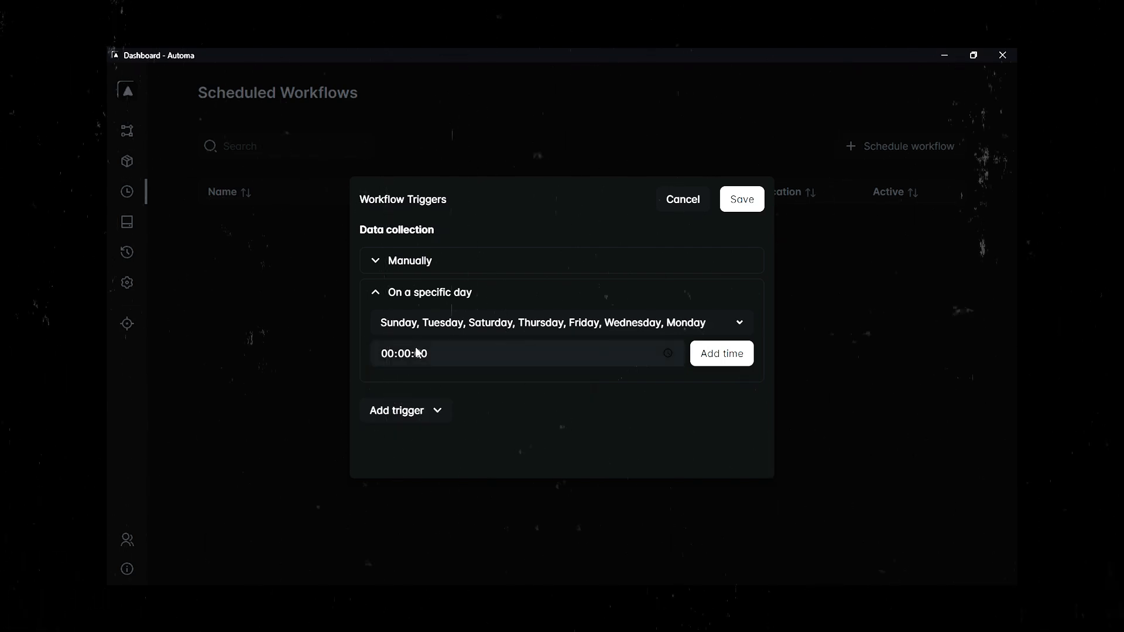
{"action": "left_click", "coordinate": [722, 354]}
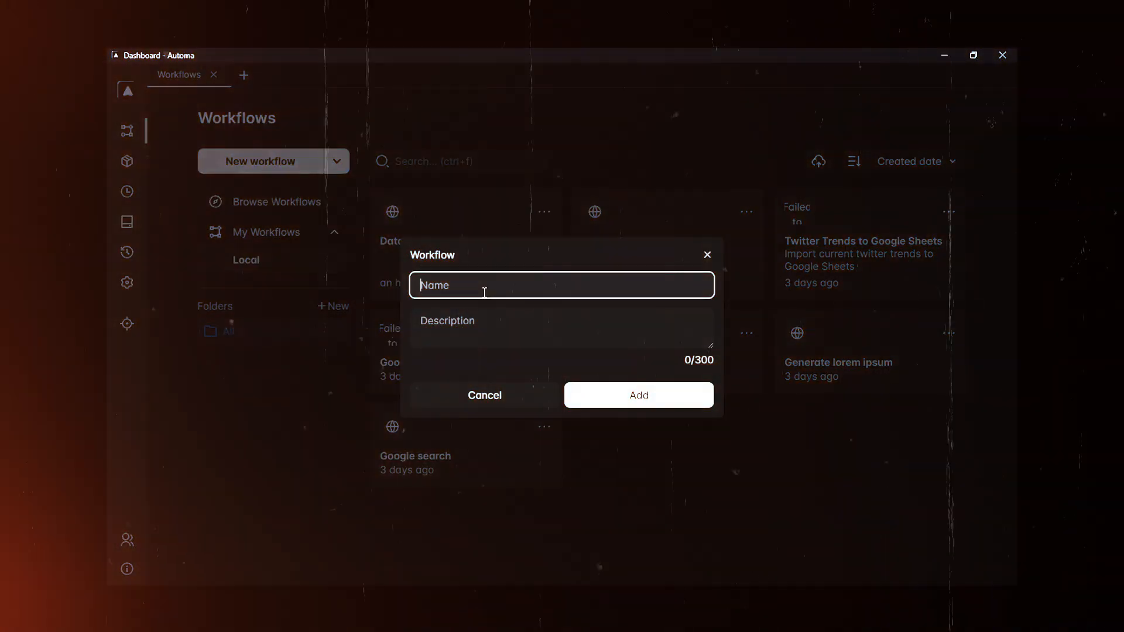
- Create a new workflow named "Translate"
{"action": "type", "text": "Translate"}
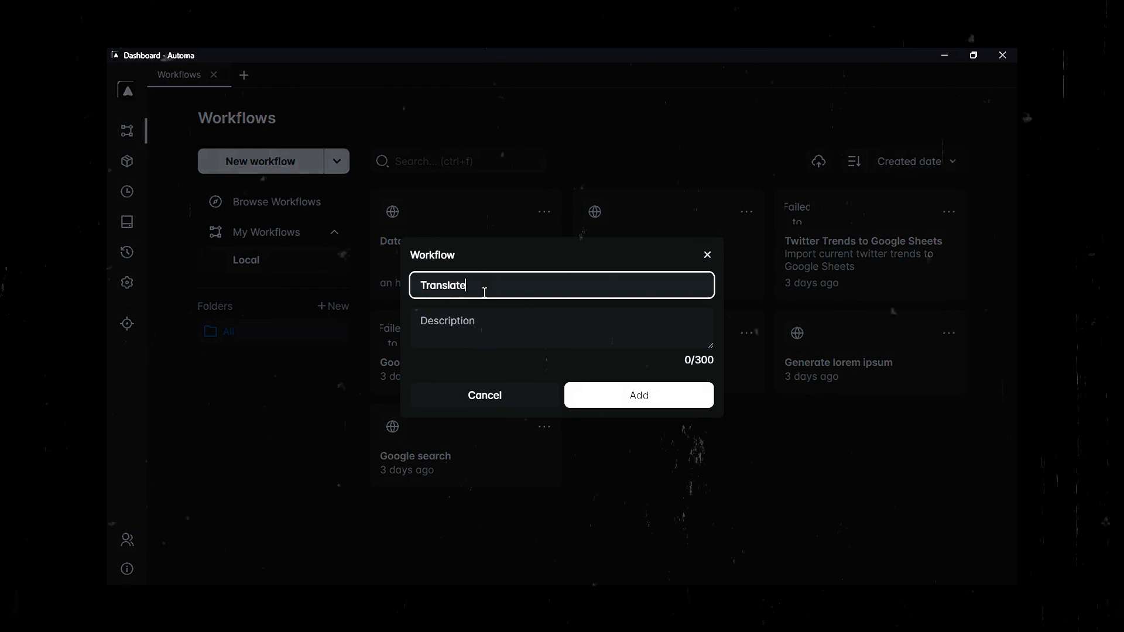
{"action": "left_click", "coordinate": [604, 403]}
{"action": "left_click_drag", "start_coordinate": [508, 467], "coordinate": [507, 336]}
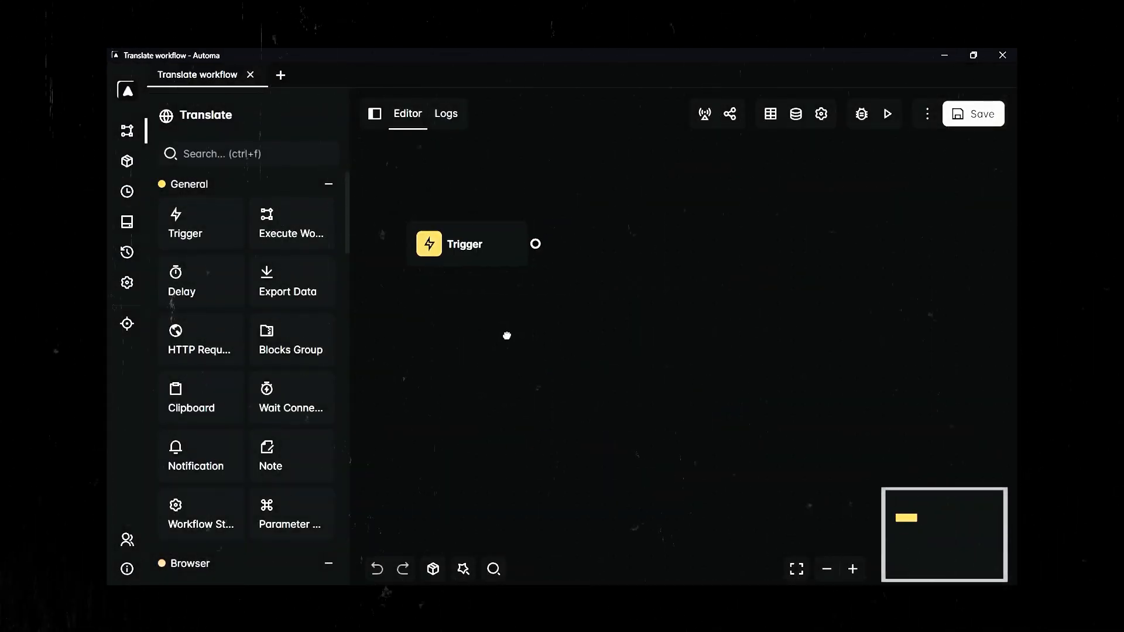
- Replace the Trigger block's manual trigger with a Context menu trigger
{"action": "left_click", "coordinate": [472, 234]}
{"action": "left_click", "coordinate": [475, 211]}
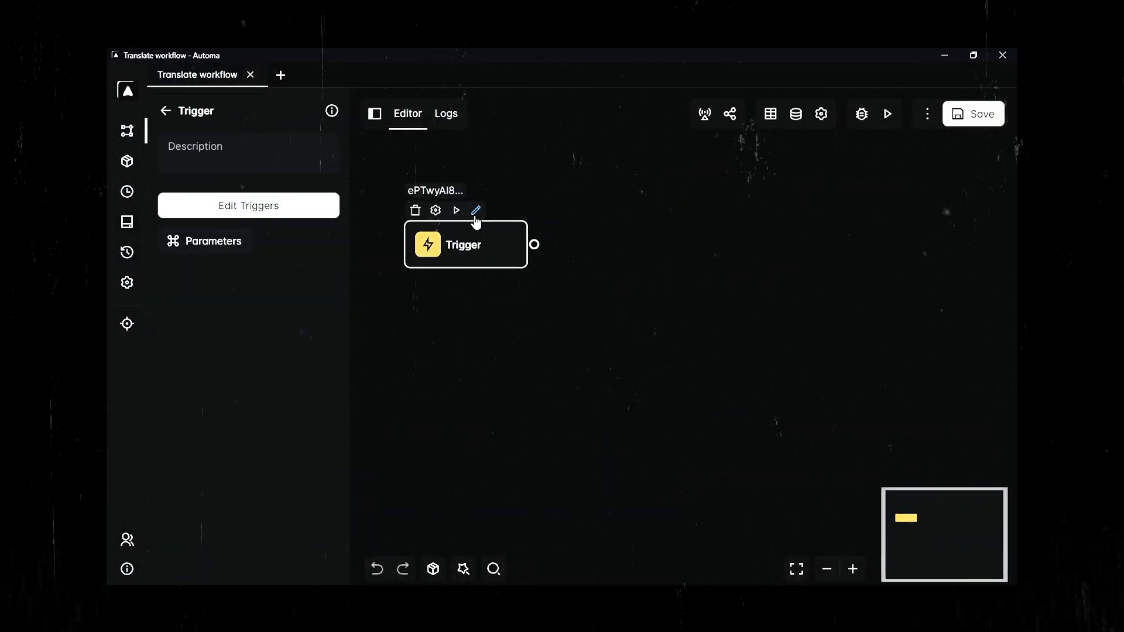
{"action": "left_click", "coordinate": [298, 202]}
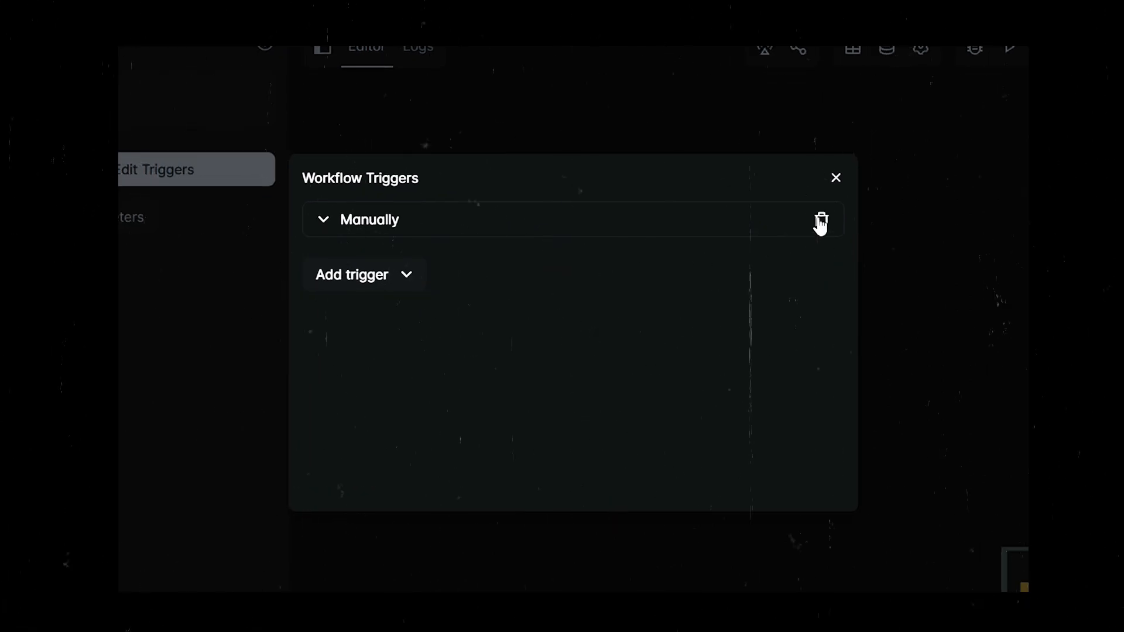
{"action": "left_click", "coordinate": [821, 221]}
{"action": "left_click", "coordinate": [386, 240]}
{"action": "left_click", "coordinate": [353, 370]}
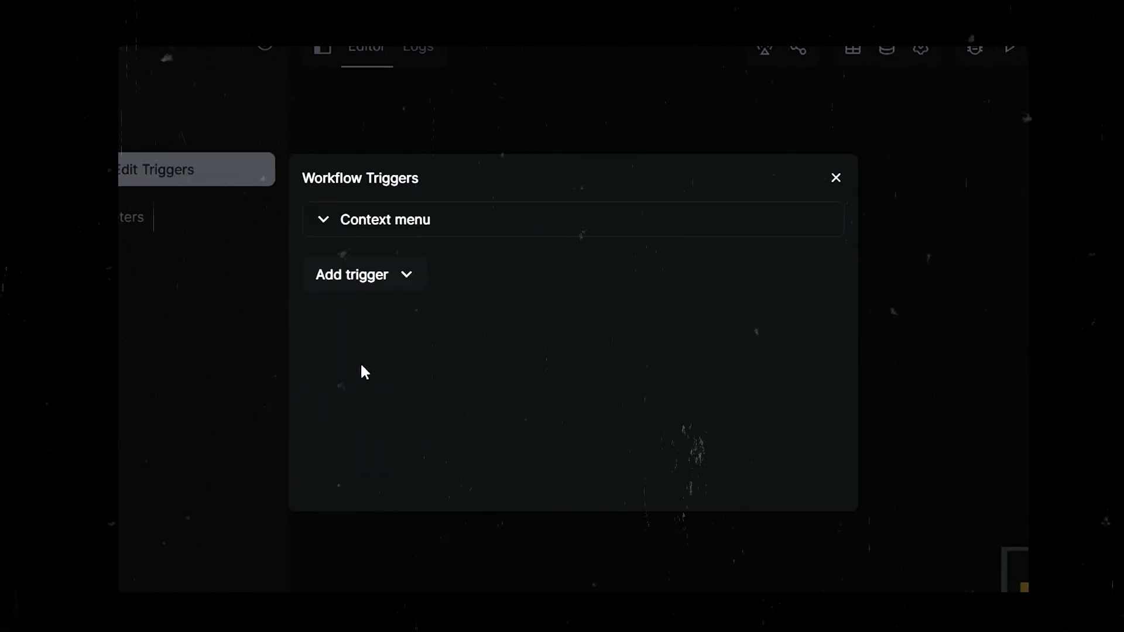
- Configure the Context menu trigger, keeping the name Translate and choosing where the workflow will appear
{"action": "left_click", "coordinate": [374, 229]}
{"action": "left_click", "coordinate": [397, 300]}
{"action": "left_click", "coordinate": [698, 73]}
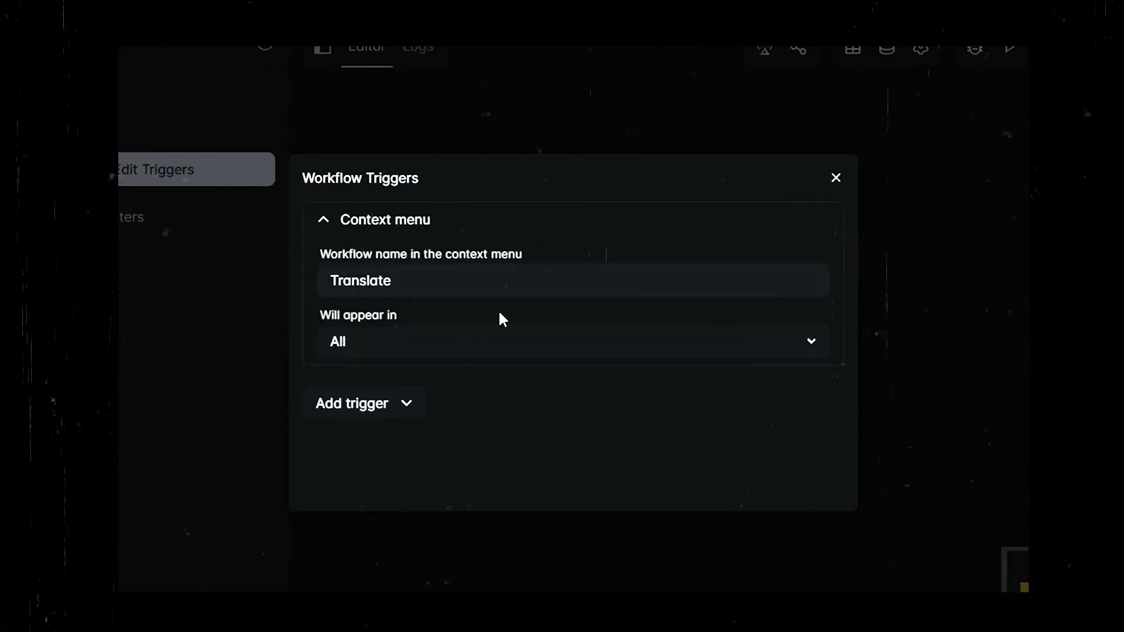
{"action": "left_click", "coordinate": [388, 354]}
{"action": "left_click", "coordinate": [339, 472]}
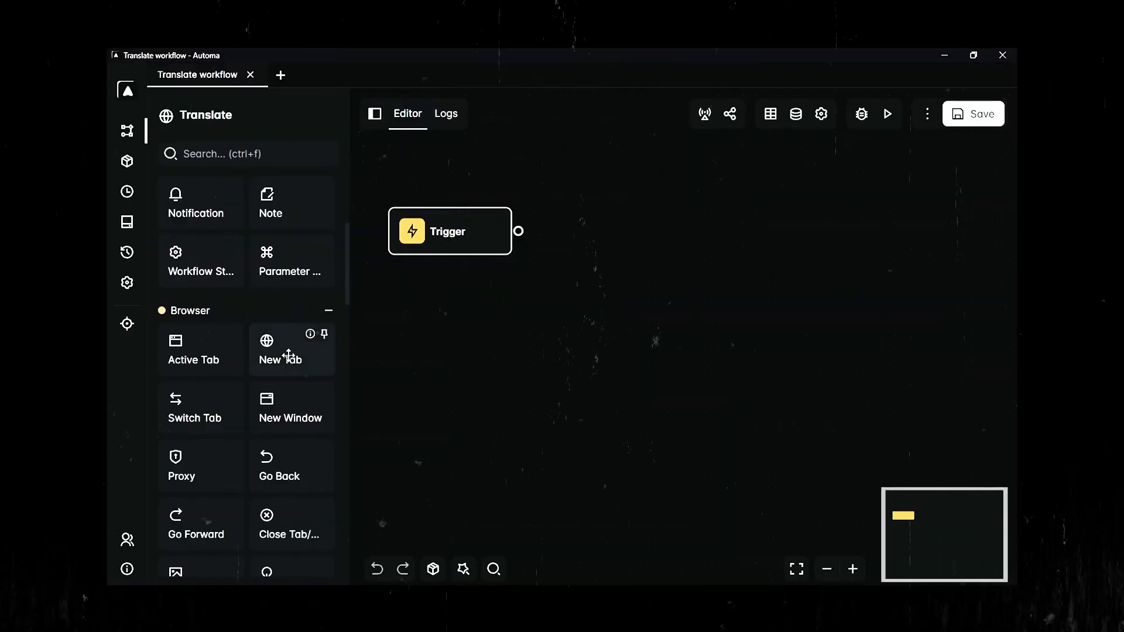
{"action": "left_click_drag", "start_coordinate": [286, 353], "coordinate": [586, 290]}
{"action": "left_click_drag", "start_coordinate": [518, 231], "coordinate": [577, 298]}
{"action": "double_click", "coordinate": [577, 298]}
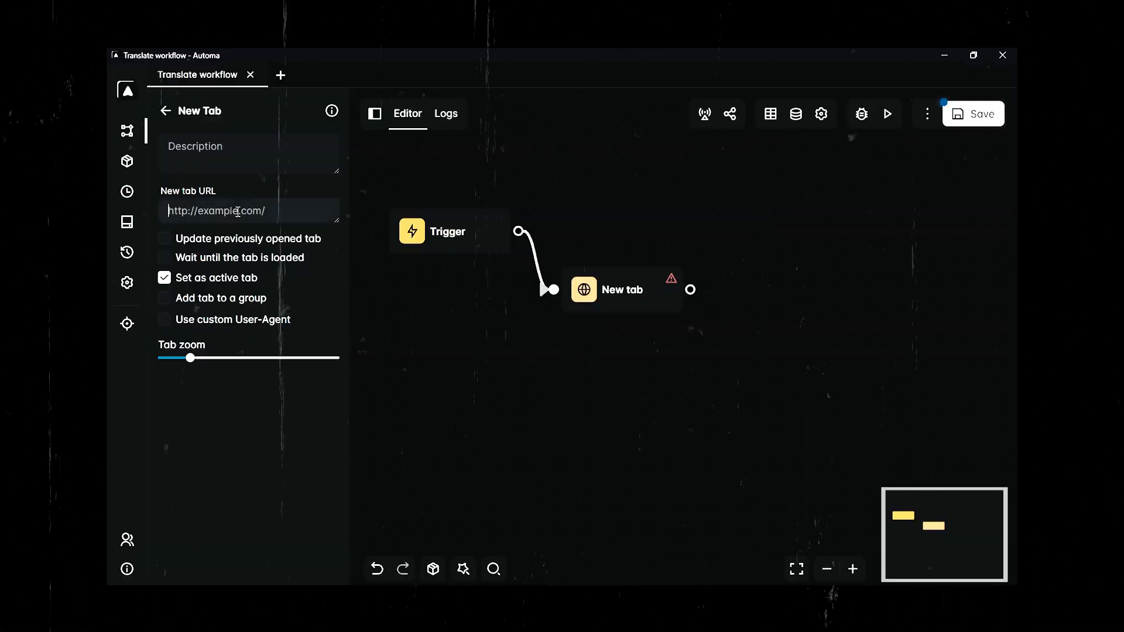
{"action": "type", "text": "https://translate.google.co.in/"}
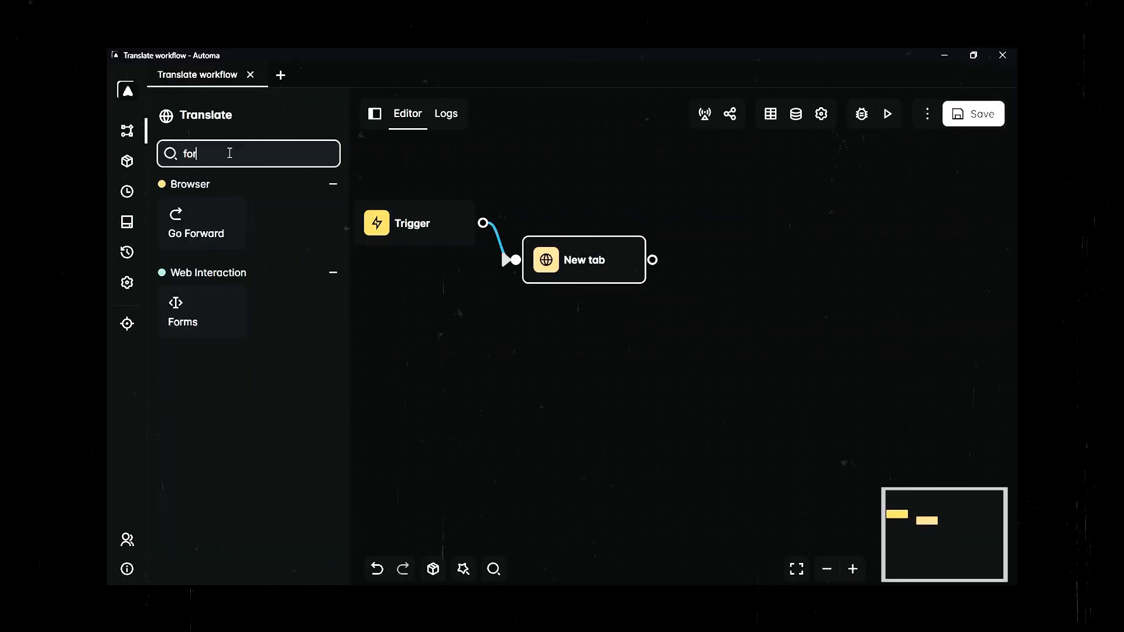
- Find the Forms block and add it to the workflow, connected after the New Tab block
{"action": "type", "text": "rms"}
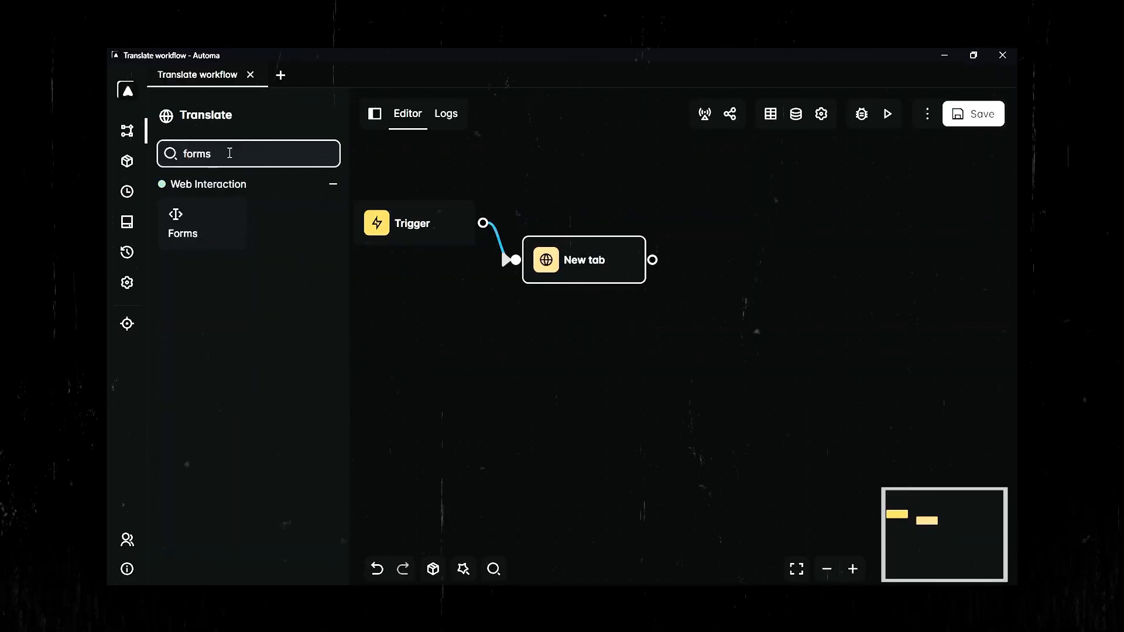
{"action": "left_click_drag", "start_coordinate": [189, 231], "coordinate": [702, 312]}
{"action": "left_click_drag", "start_coordinate": [653, 260], "coordinate": [692, 322]}
{"action": "left_click_drag", "start_coordinate": [736, 324], "coordinate": [731, 303]}
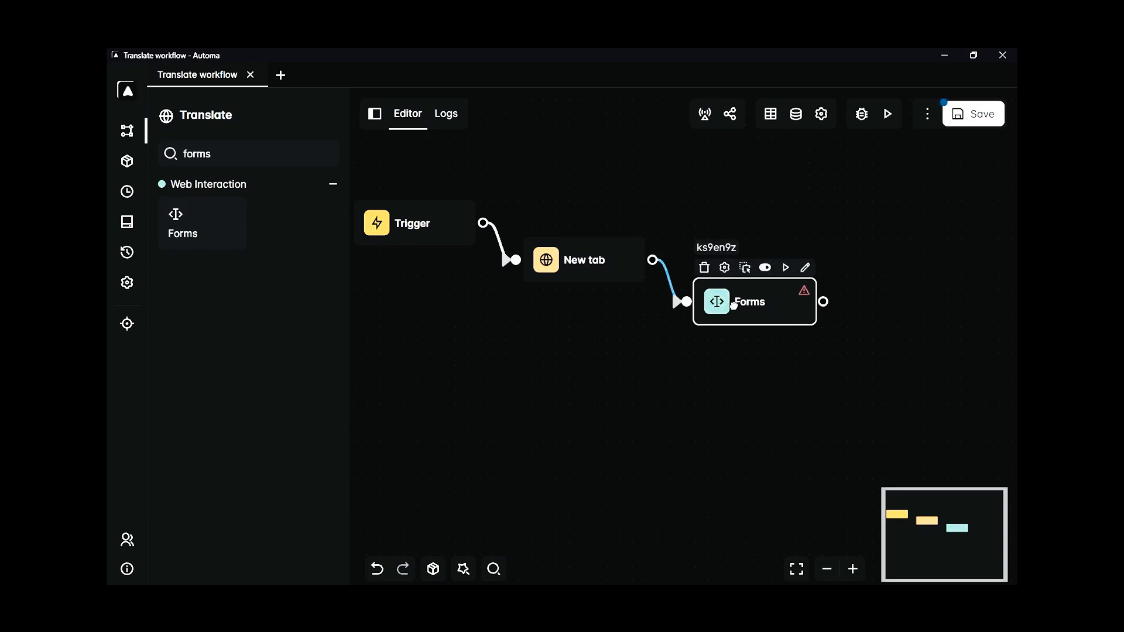
- Pick Google Translate's source text box as the Forms block's element (textarea.er8xn) and enable Wait for selector
{"action": "left_click_drag", "start_coordinate": [819, 363], "coordinate": [615, 393]}
{"action": "left_click", "coordinate": [606, 299]}
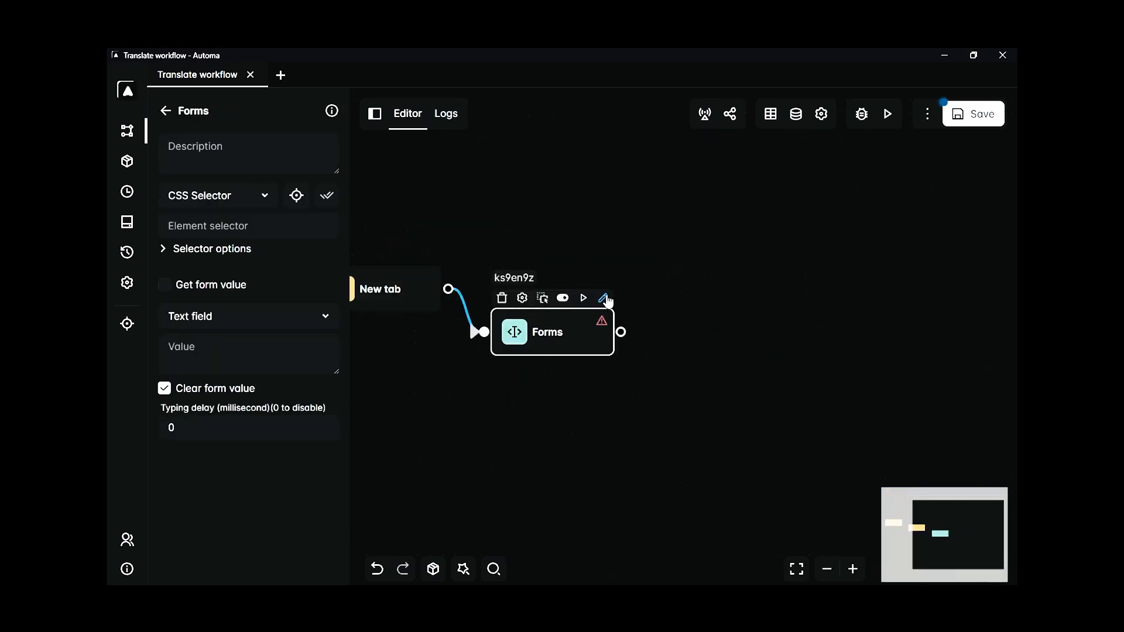
{"action": "left_click", "coordinate": [297, 196]}
{"action": "left_click", "coordinate": [216, 236]}
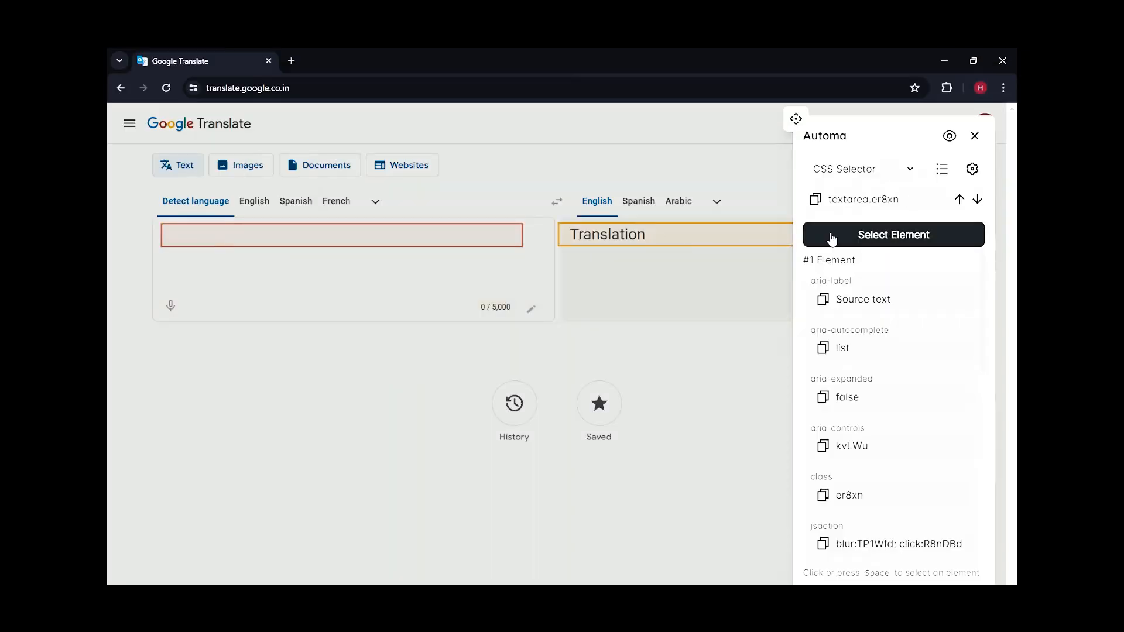
{"action": "left_click", "coordinate": [832, 237]}
{"action": "left_click", "coordinate": [232, 237]}
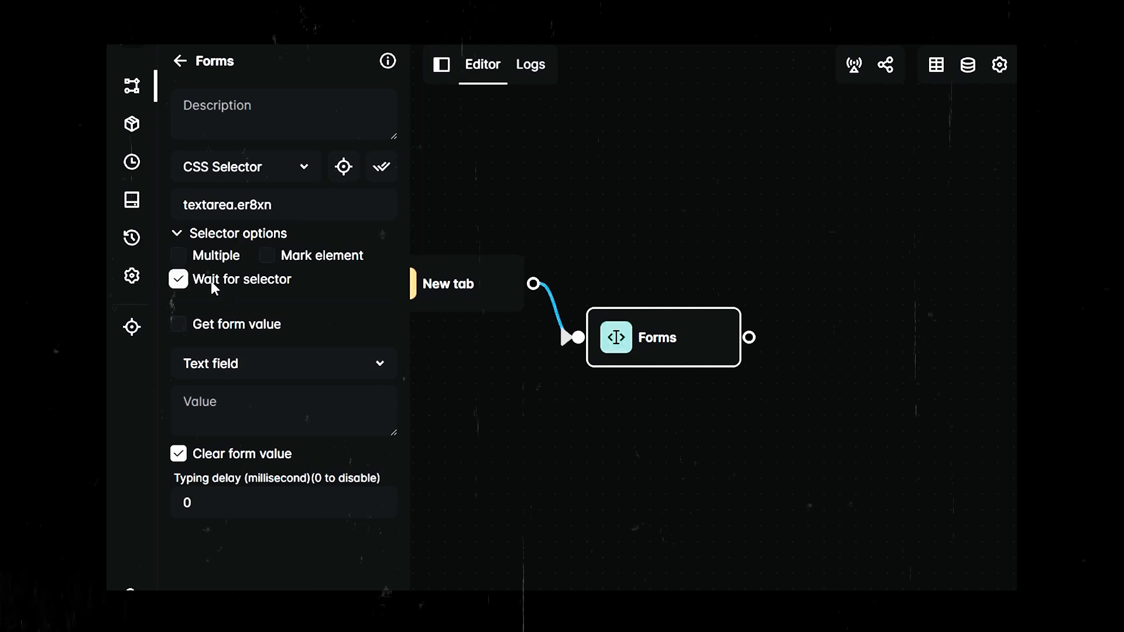
{"action": "left_click", "coordinate": [179, 234]}
- Set the Forms block's text field value to {{ variables@$ctxTextSelection }}
{"action": "left_click", "coordinate": [246, 408]}
{"action": "type", "text": "{{ variables@$ctxTextSelection }}"}
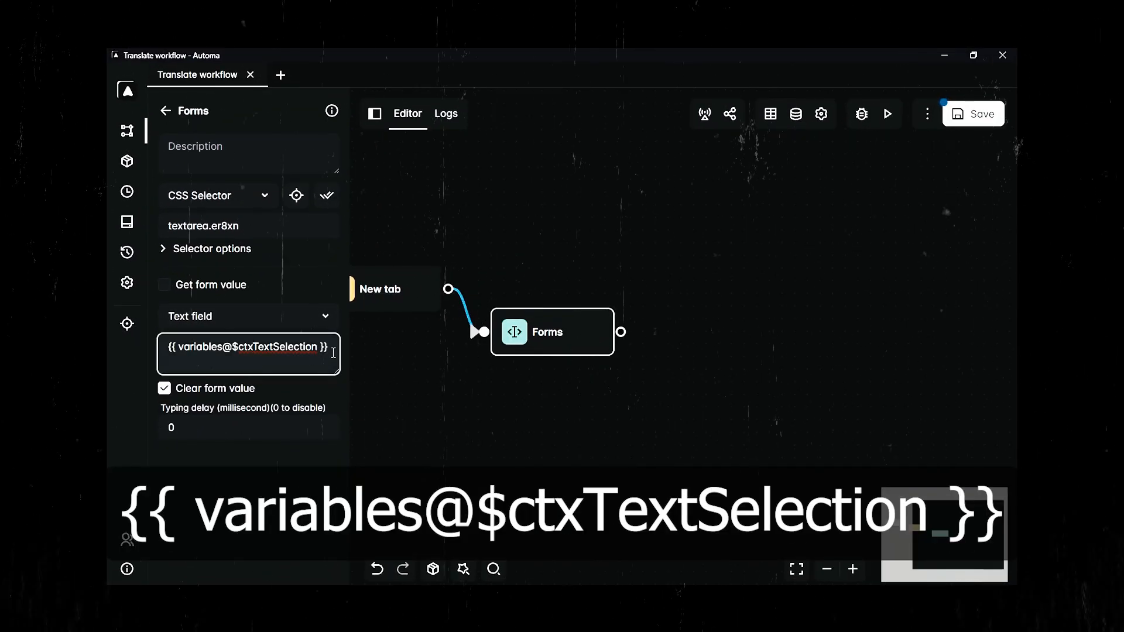
{"action": "left_click", "coordinate": [422, 379]}
{"action": "left_click_drag", "start_coordinate": [456, 443], "coordinate": [509, 417]}
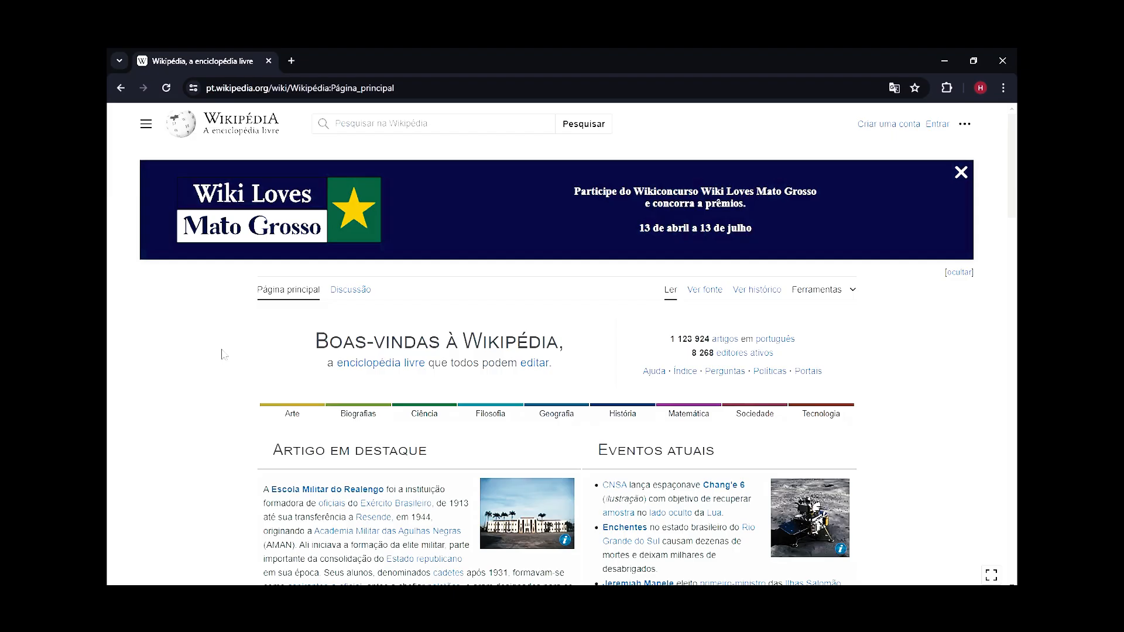
- Select the "Artigo em destaque" heading on the Portuguese Wikipedia page and run the Translate workflow on it
{"action": "scroll", "coordinate": [243, 369], "scroll_direction": "down", "scroll_amount": 3}
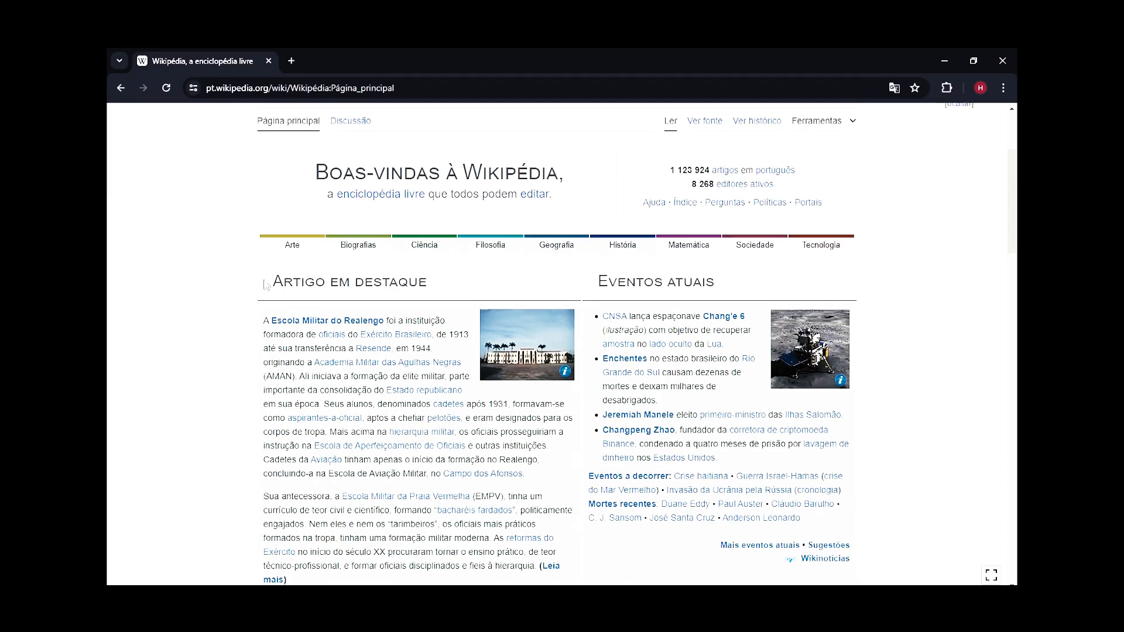
{"action": "left_click_drag", "start_coordinate": [265, 284], "coordinate": [437, 285]}
{"action": "right_click", "coordinate": [356, 283]}
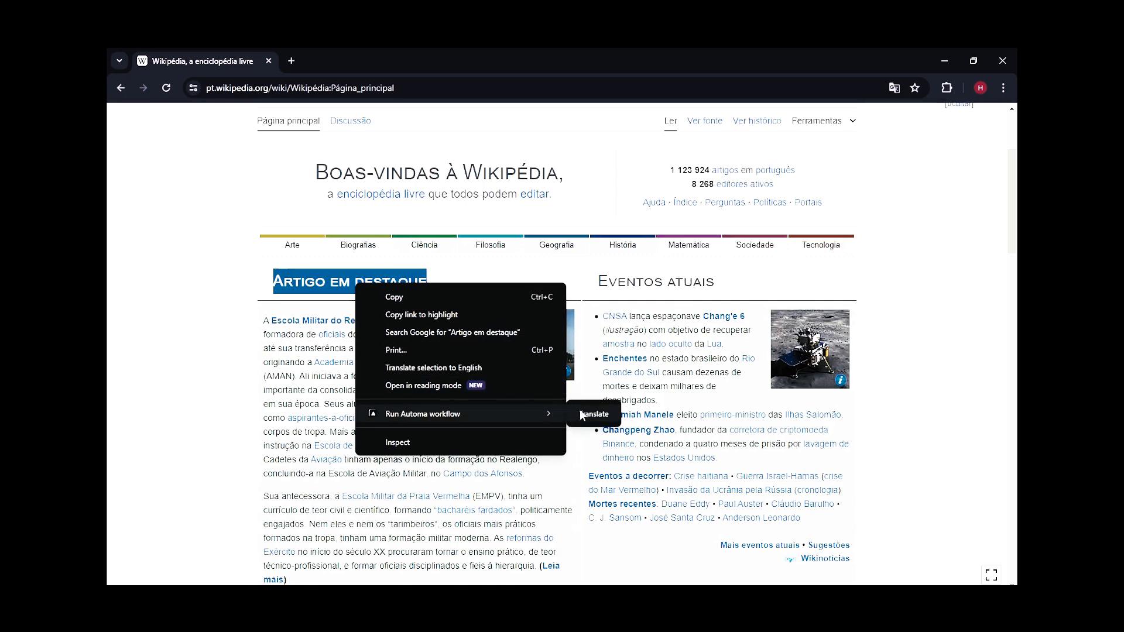
{"action": "left_click", "coordinate": [582, 415]}
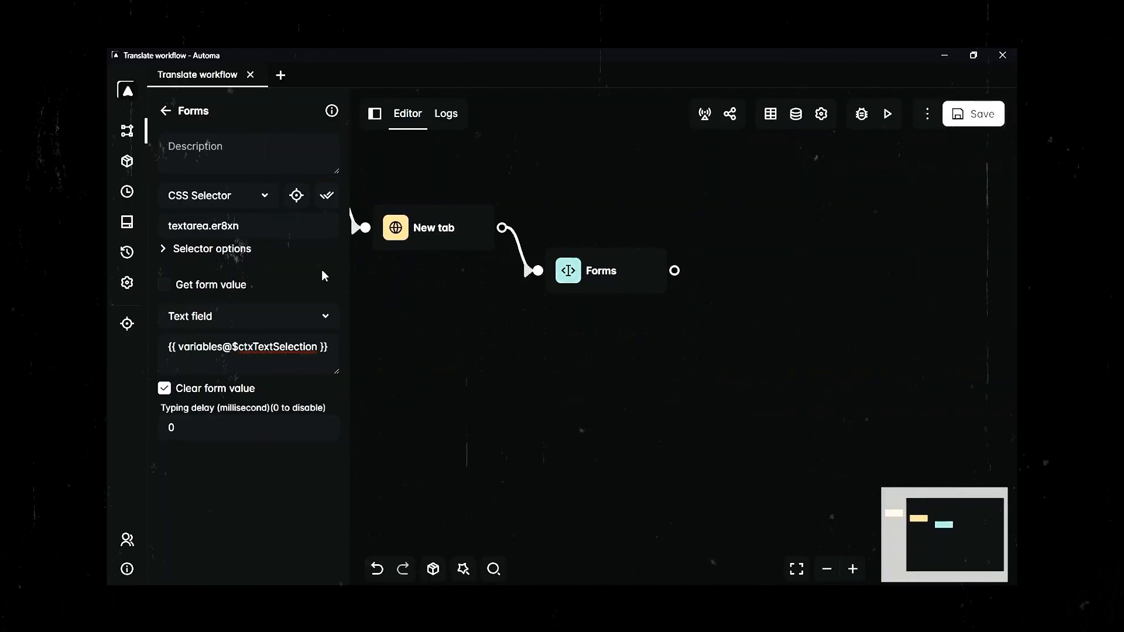
- Find the Get Text block and add it after the Forms block in the Translate workflow
{"action": "left_click", "coordinate": [161, 114]}
{"action": "left_click", "coordinate": [221, 148]}
{"action": "type", "text": "get"}
{"action": "right_click", "coordinate": [221, 148]}
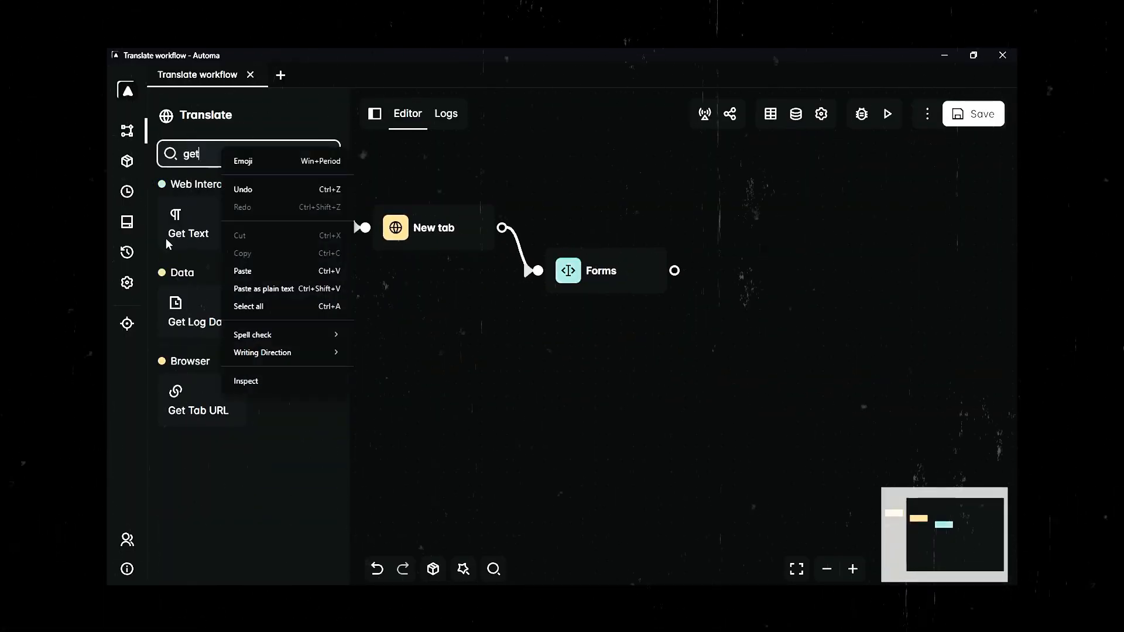
{"action": "left_click", "coordinate": [193, 229]}
{"action": "left_click_drag", "start_coordinate": [193, 228], "coordinate": [582, 327]}
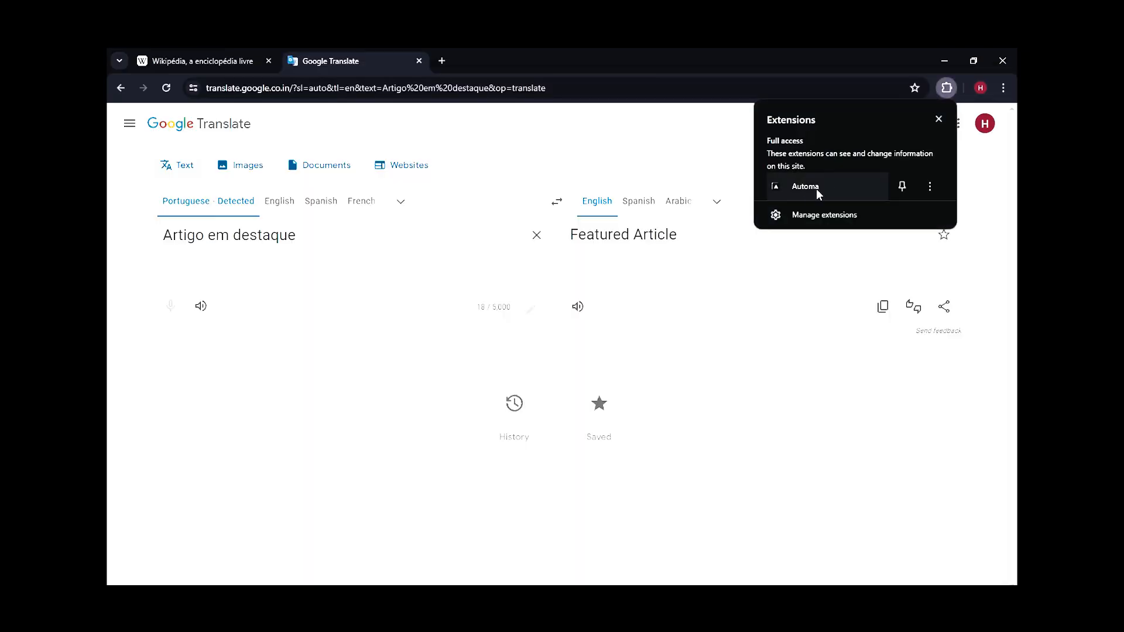
- Pick the translated text on the Google Translate page and use div.lRu31 as the Get Text block's selector
{"action": "left_click", "coordinate": [805, 186]}
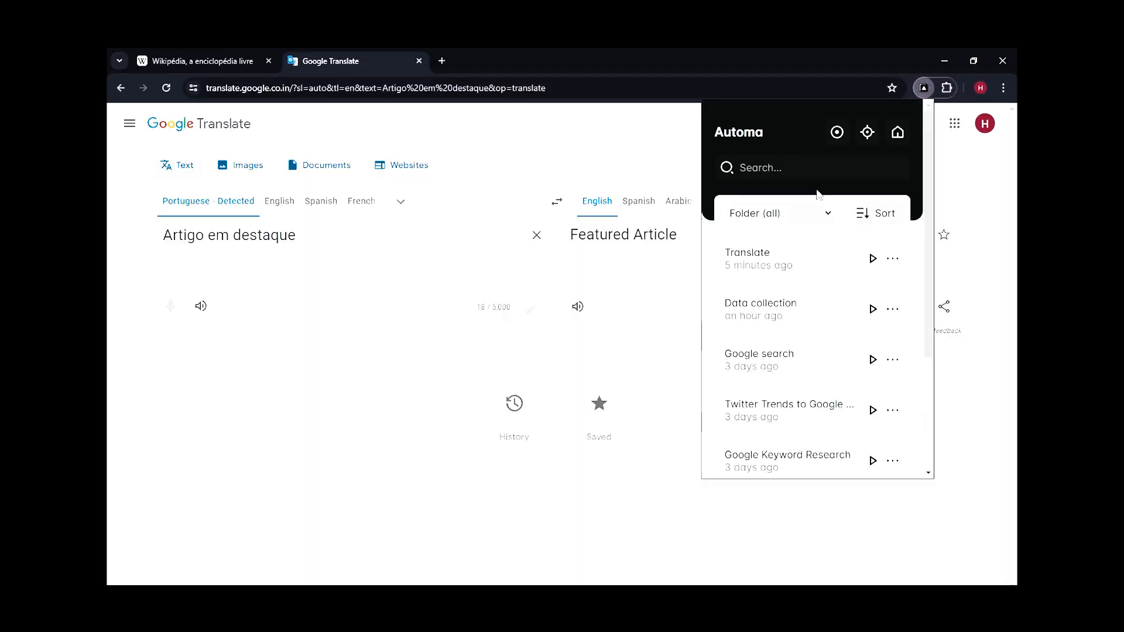
{"action": "left_click", "coordinate": [867, 133]}
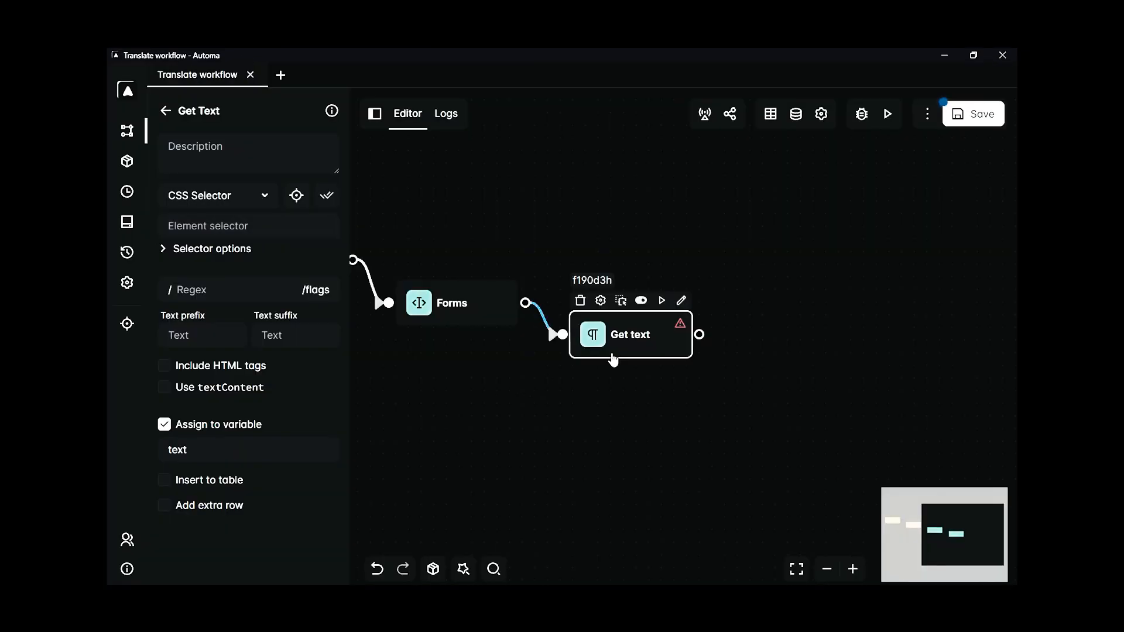
{"action": "type", "text": "div.lRu31"}
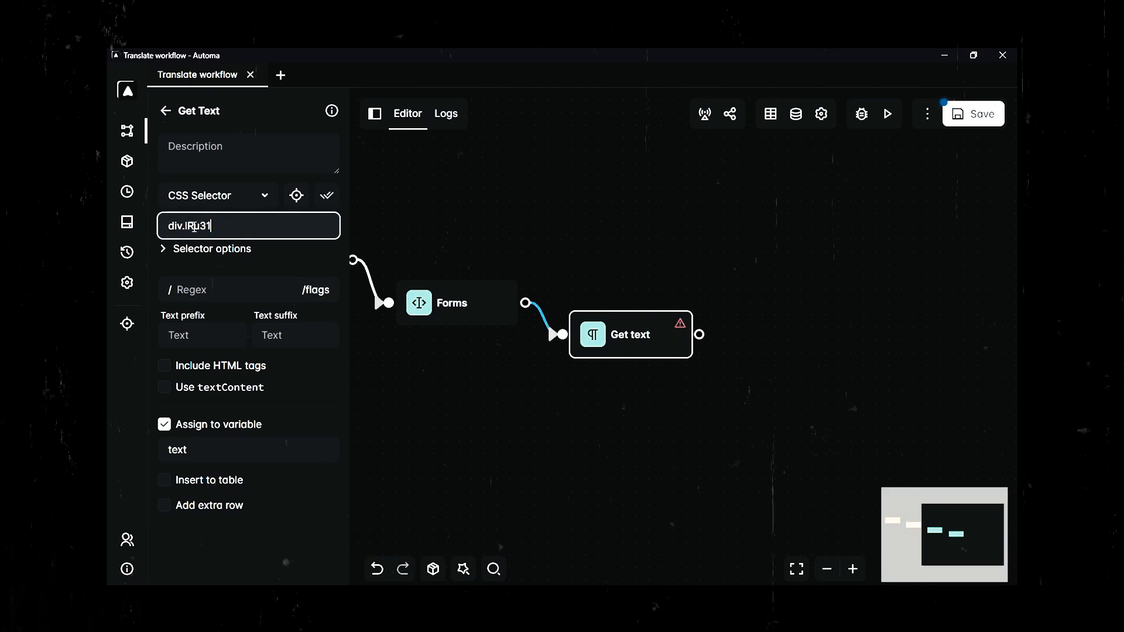
- Turn off table insertion in the Get Text block and assign its result to a variable named "text"
{"action": "left_click_drag", "start_coordinate": [535, 427], "coordinate": [555, 436]}
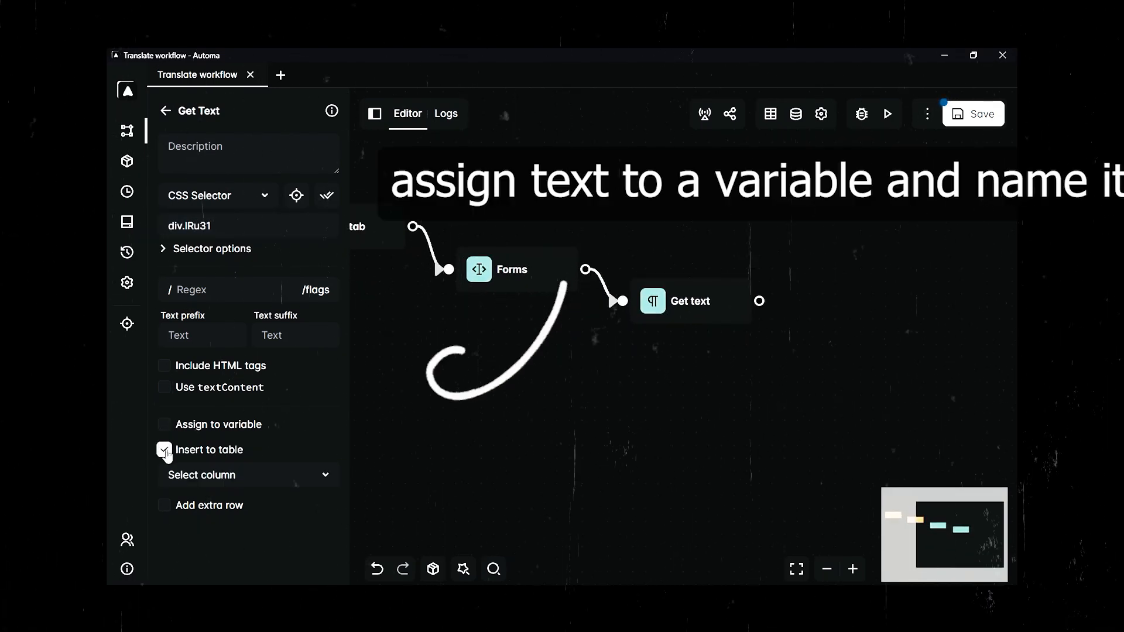
{"action": "left_click", "coordinate": [165, 450]}
{"action": "left_click", "coordinate": [164, 425]}
{"action": "left_click", "coordinate": [266, 455]}
{"action": "type", "text": "text"}
- Turn off "Set as active tab" in the New Tab block
{"action": "left_click_drag", "start_coordinate": [418, 415], "coordinate": [624, 442]}
{"action": "left_click", "coordinate": [612, 285]}
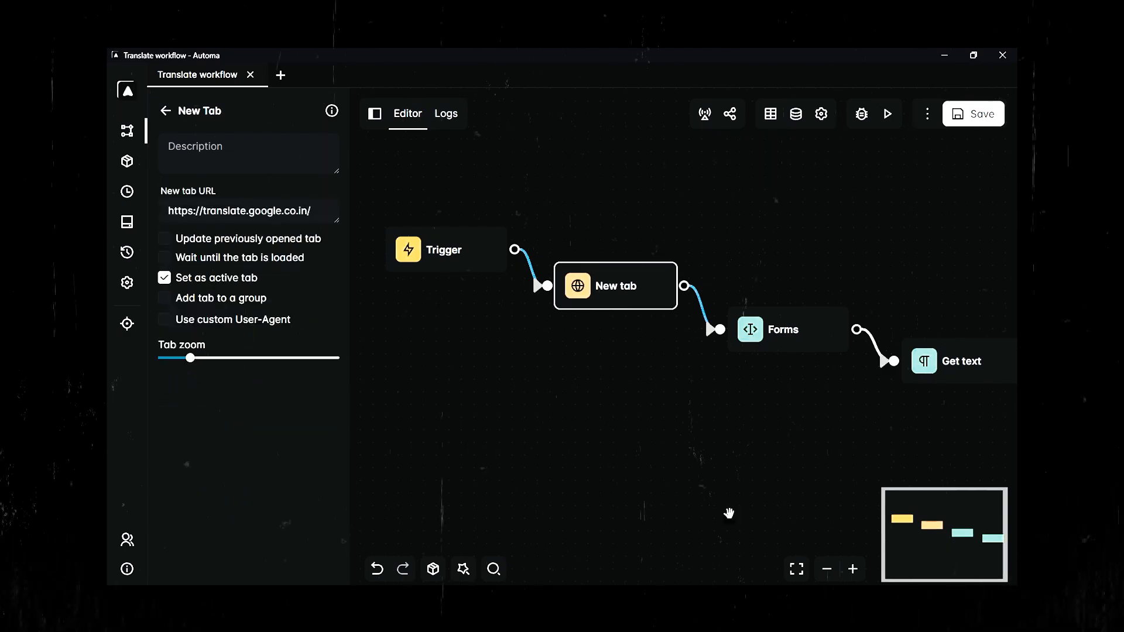
{"action": "left_click", "coordinate": [164, 278]}
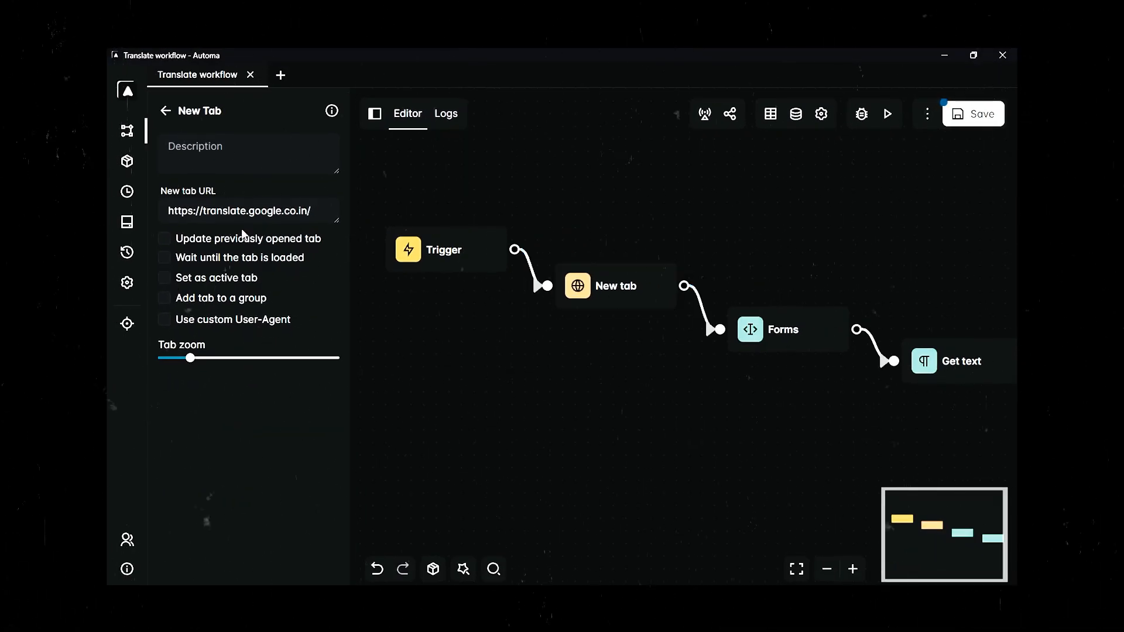
{"action": "left_click", "coordinate": [167, 111]}
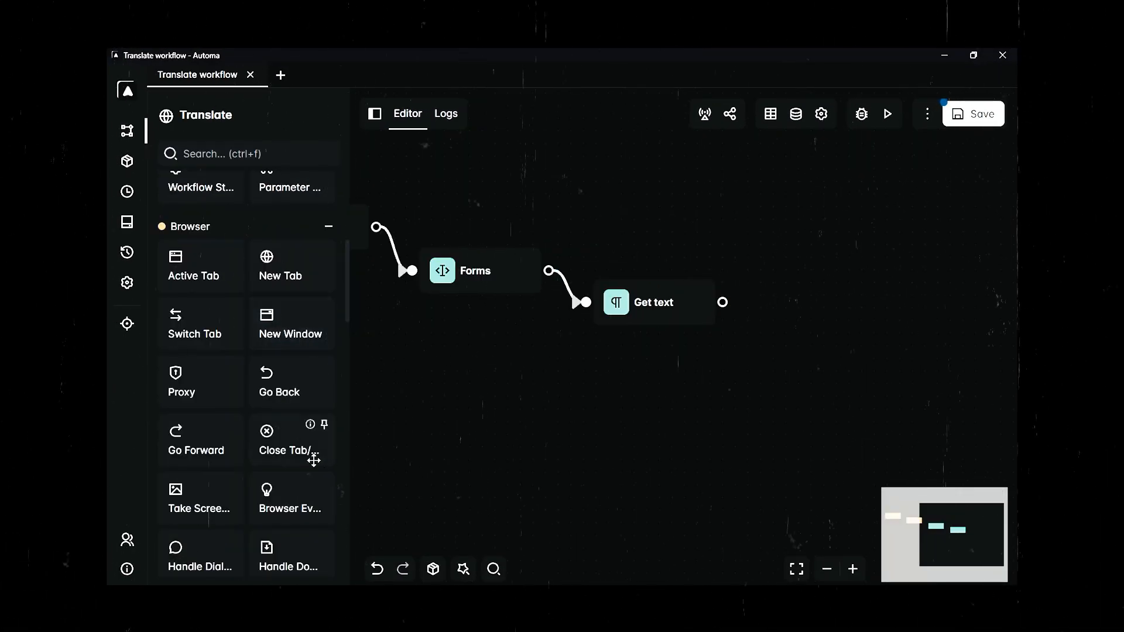
- Add a Close Tab block after Get Text, followed by a connected Active Tab block
{"action": "left_click_drag", "start_coordinate": [311, 459], "coordinate": [848, 401]}
{"action": "left_click_drag", "start_coordinate": [723, 302], "coordinate": [787, 376]}
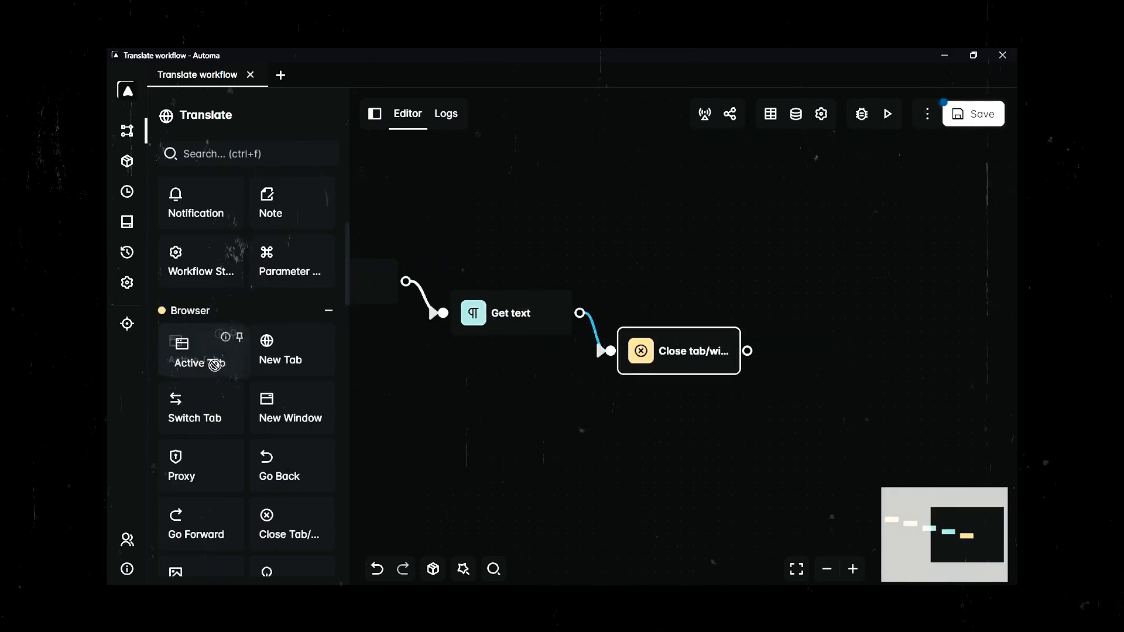
{"action": "left_click_drag", "start_coordinate": [199, 354], "coordinate": [800, 405]}
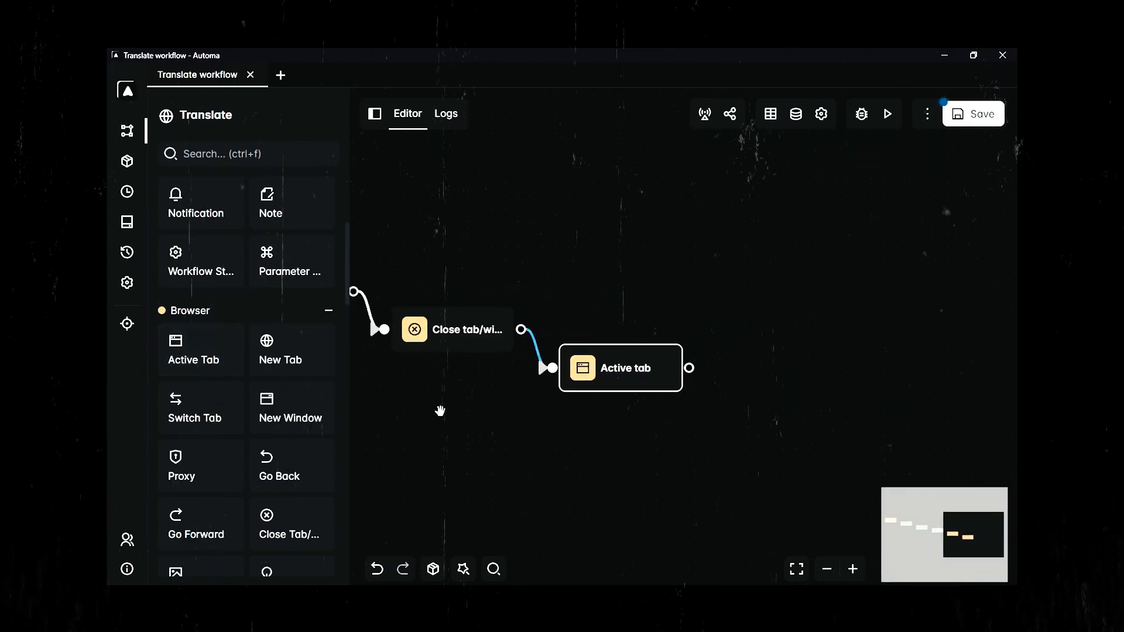
- Find the JavaScript Code block and connect it after the Active Tab block
{"action": "key", "text": "ctrl+f"}
{"action": "type", "text": "java"}
{"action": "left_click_drag", "start_coordinate": [213, 221], "coordinate": [761, 420]}
{"action": "left_click_drag", "start_coordinate": [689, 368], "coordinate": [751, 416]}
{"action": "left_click_drag", "start_coordinate": [753, 458], "coordinate": [611, 451]}
- Replace the JavaScript block's console.log line with alert(automaRefData('variables','text')), keeping automaNextBlock() below it
{"action": "left_click", "coordinate": [708, 366]}
{"action": "left_click", "coordinate": [247, 311]}
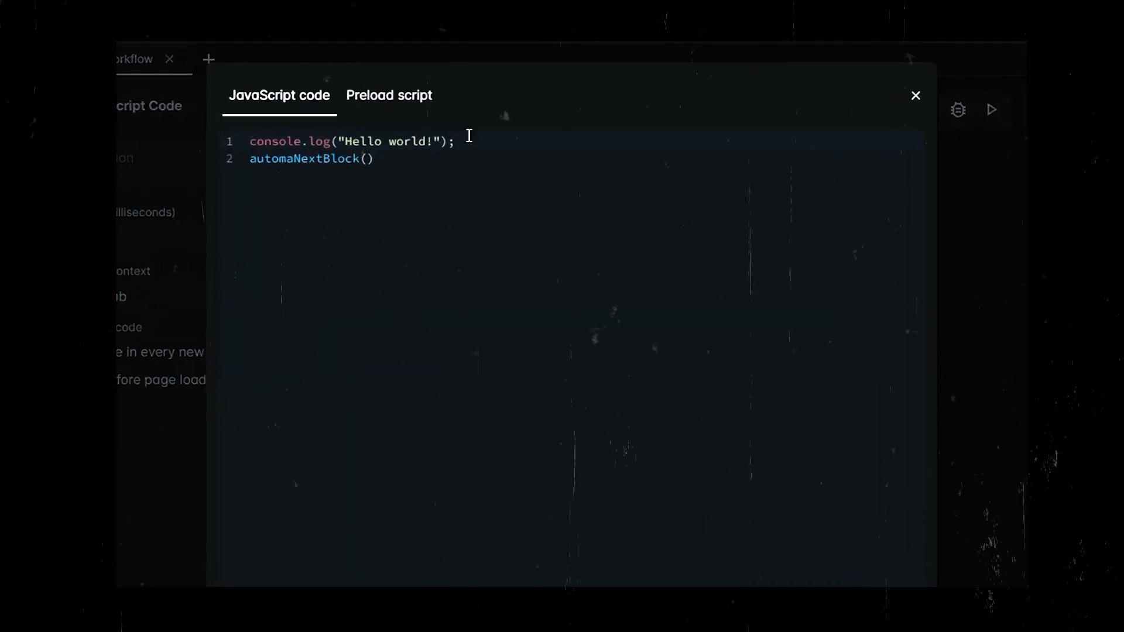
{"action": "left_click_drag", "start_coordinate": [469, 135], "coordinate": [260, 134]}
{"action": "type", "text": "alert(automaRefData('variables','text'))"}
{"action": "left_click", "coordinate": [627, 157]}
{"action": "left_click", "coordinate": [633, 143]}
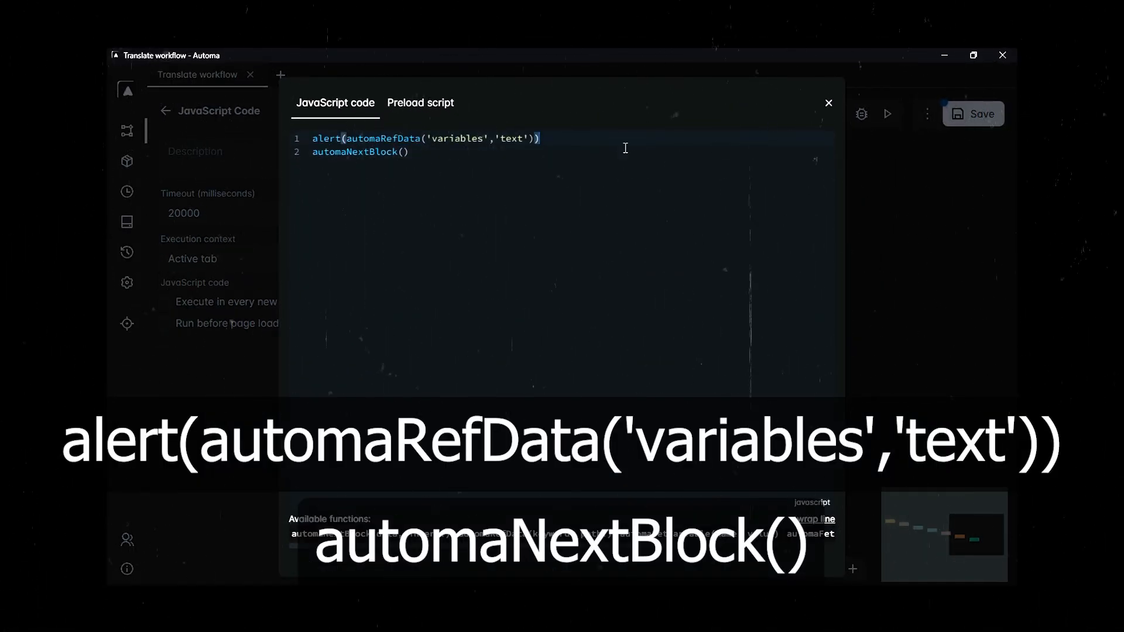
{"action": "left_click", "coordinate": [830, 107]}
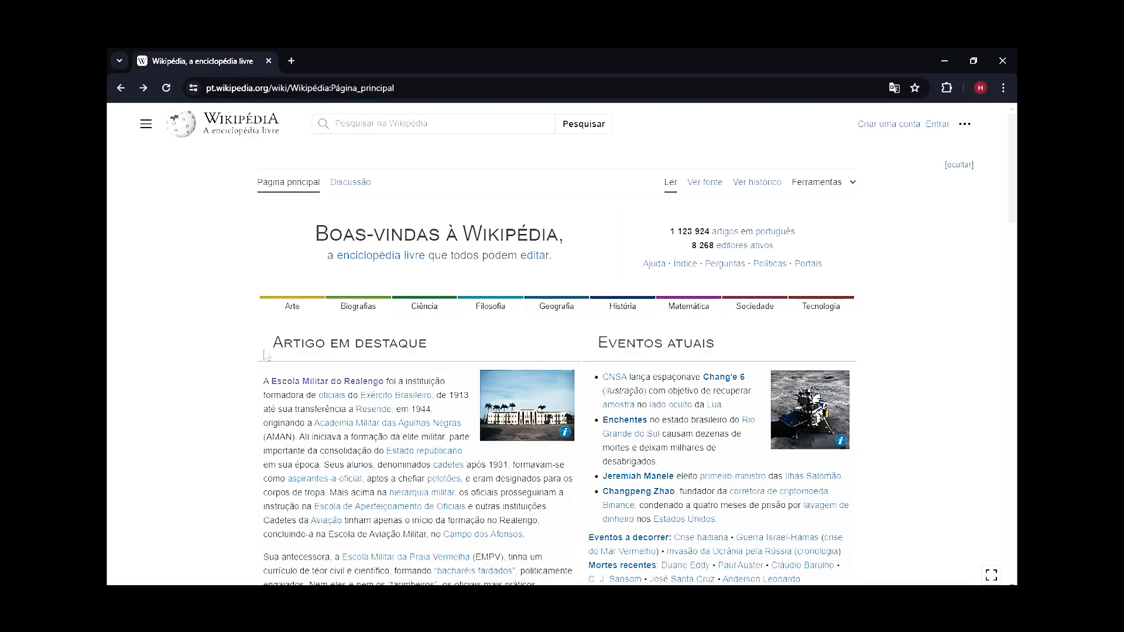
- Test the finished Translate workflow on the selected "Artigo em destaque" heading on Wikipedia
{"action": "left_click_drag", "start_coordinate": [266, 352], "coordinate": [426, 348]}
{"action": "right_click", "coordinate": [351, 347]}
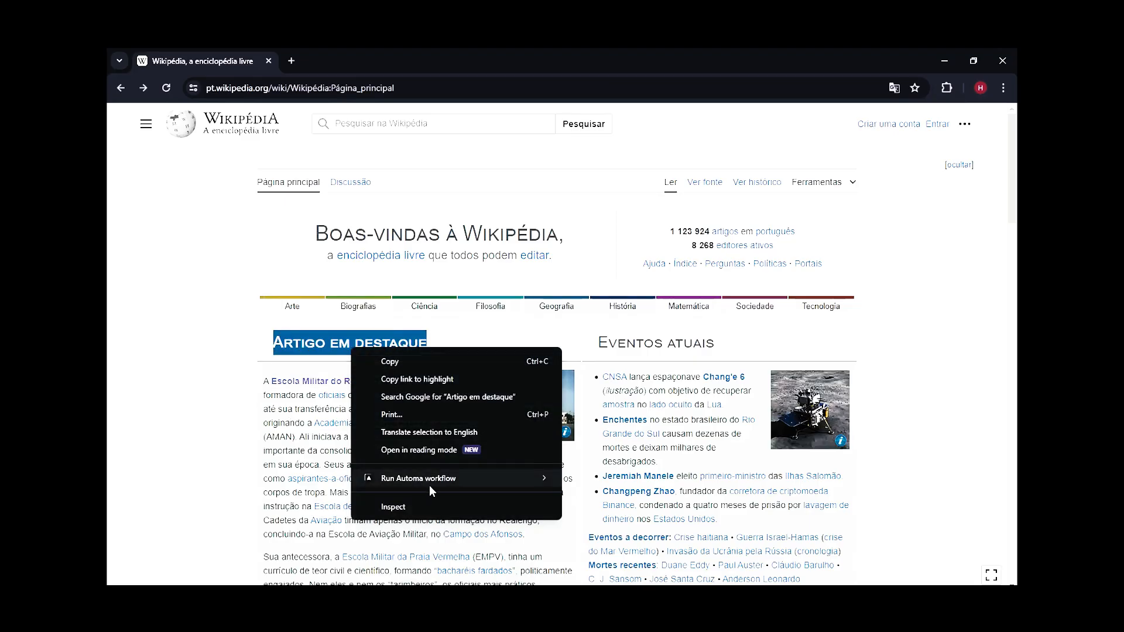
{"action": "mouse_move", "coordinate": [431, 481]}
{"action": "left_click", "coordinate": [605, 478]}
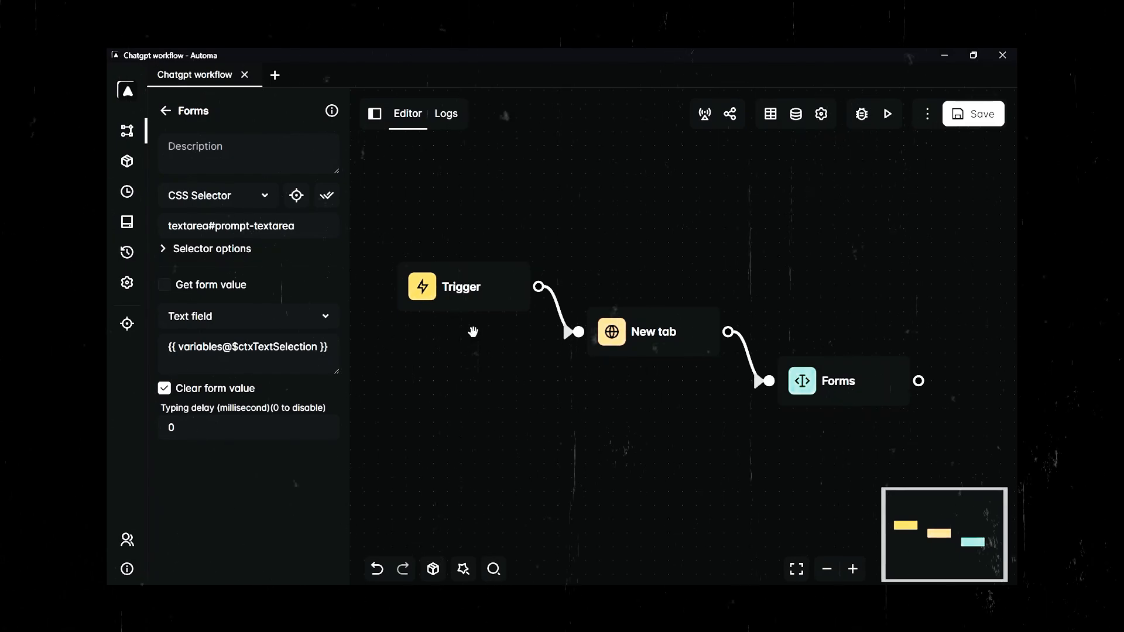
- Close the Forms block settings and run the Chatgpt workflow on the selected opening paragraph of Wikipedia's "Wikipedia" article
{"action": "left_click", "coordinate": [166, 111]}
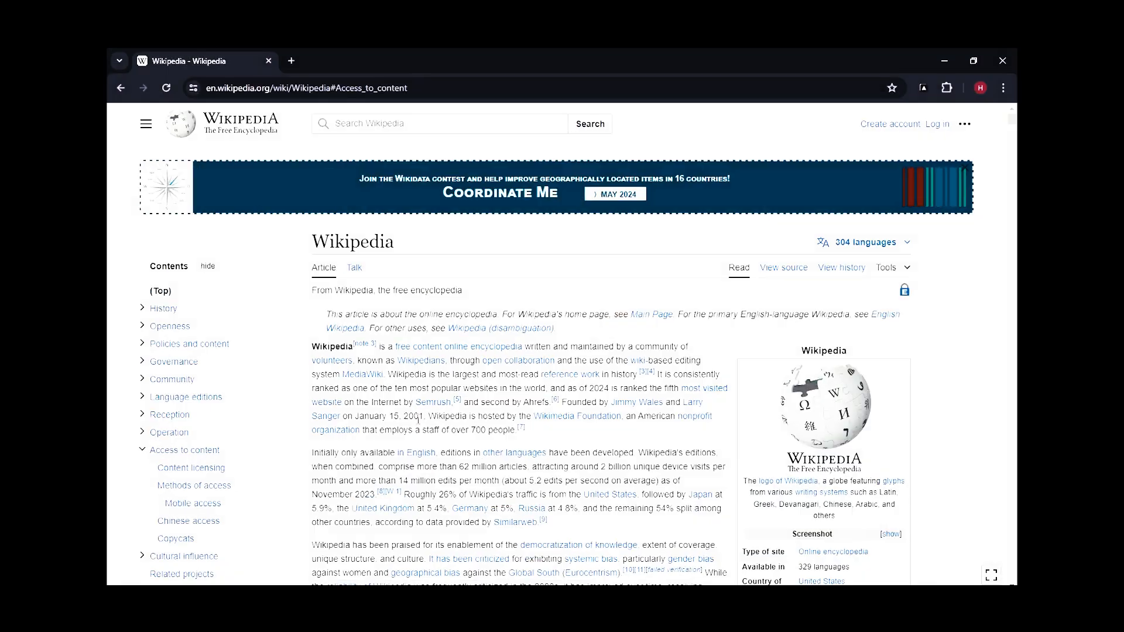
{"action": "triple_click", "coordinate": [314, 346]}
{"action": "right_click", "coordinate": [476, 417]}
{"action": "mouse_move", "coordinate": [557, 369]}
{"action": "left_click", "coordinate": [782, 380]}
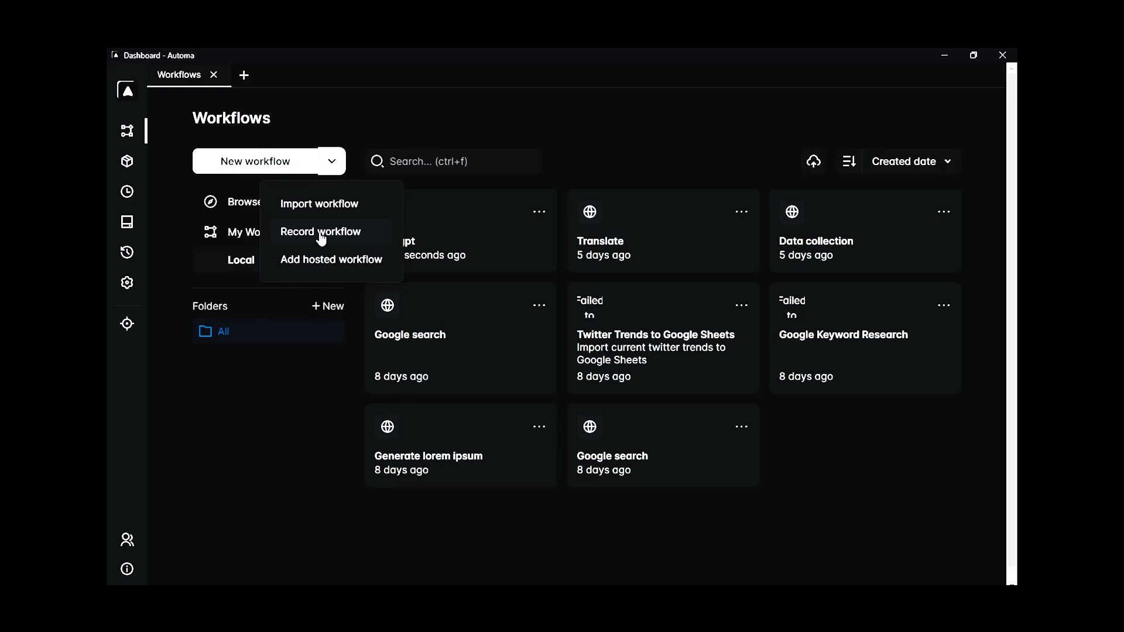
- Record a workflow named "search workflow" that searches Google for "automa extension" and opens Automa's Chrome Web Store page
{"action": "left_click", "coordinate": [320, 232]}
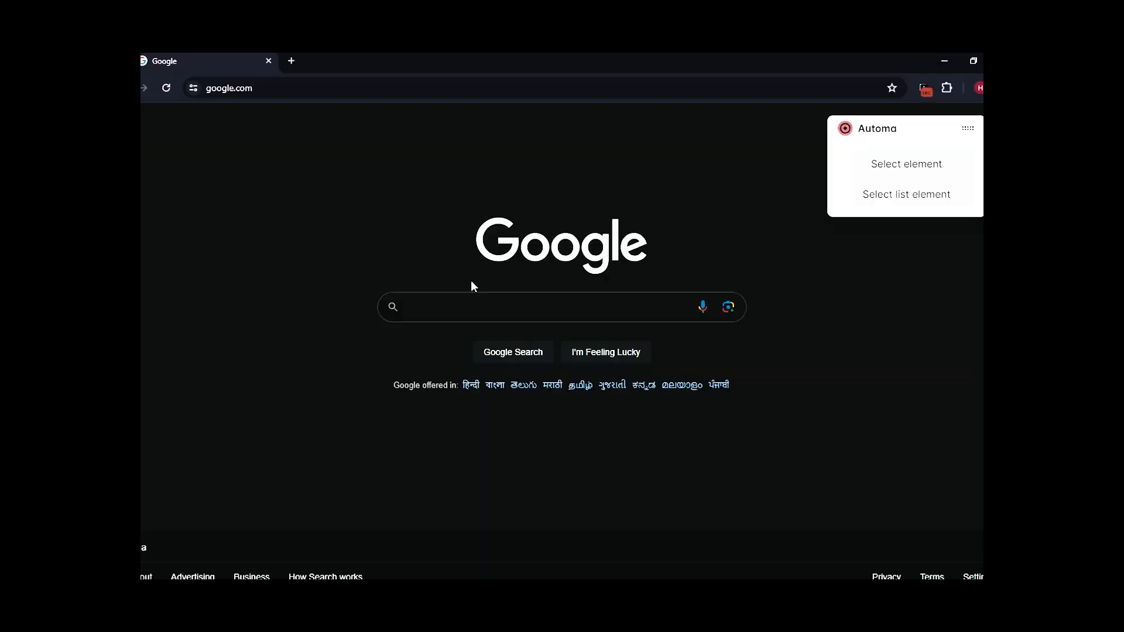
{"action": "left_click", "coordinate": [525, 309]}
{"action": "type", "text": "automa extension"}
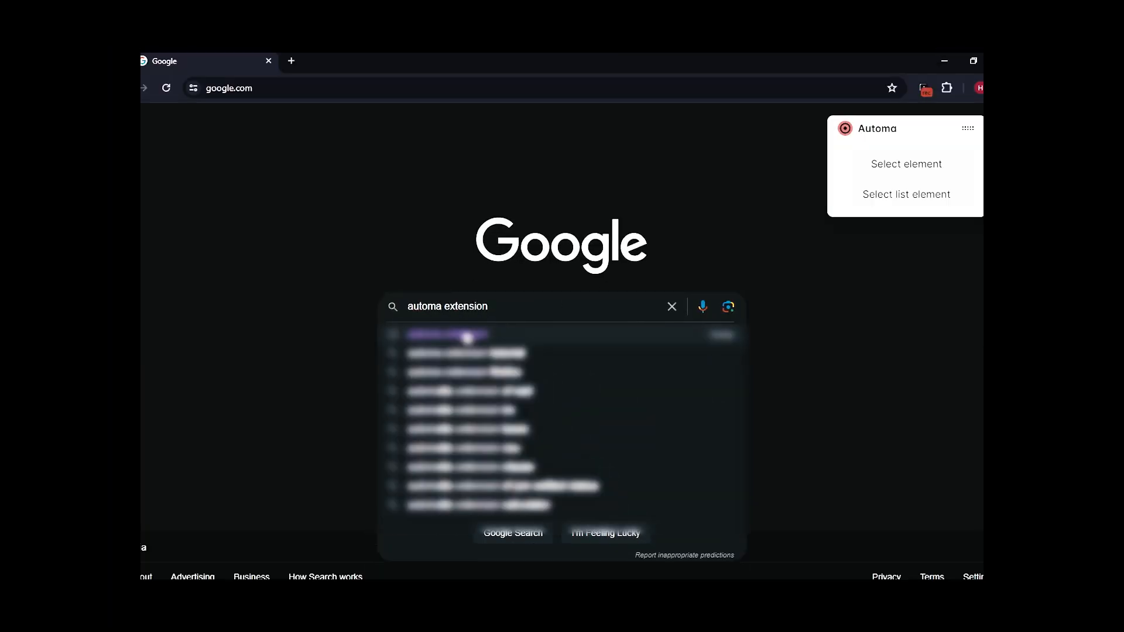
{"action": "key", "text": "Return"}
{"action": "left_click", "coordinate": [245, 281]}
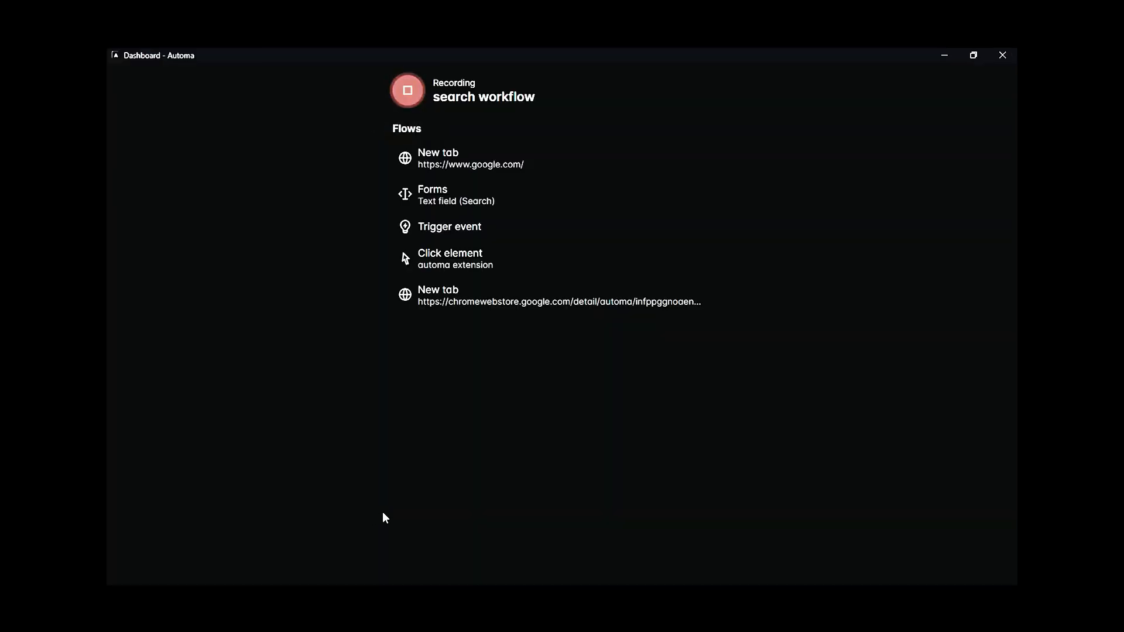
{"action": "left_click", "coordinate": [404, 93]}
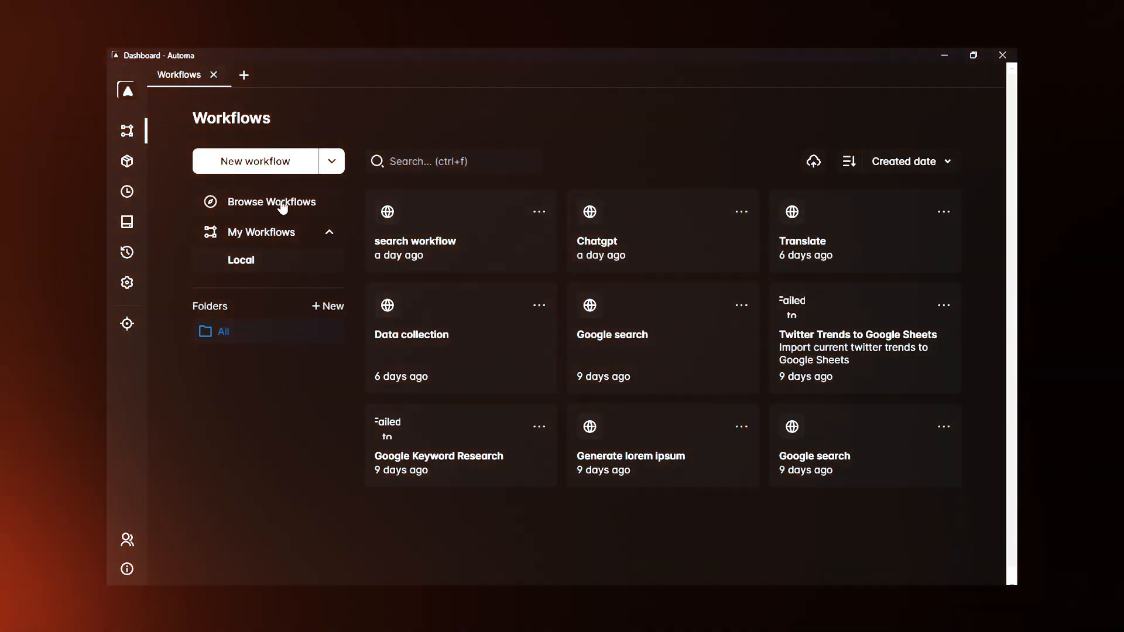
- Browse the shared workflows in the Automa Marketplace, filtering by Scraping and Productivity before returning to all categories
{"action": "left_click", "coordinate": [283, 205]}
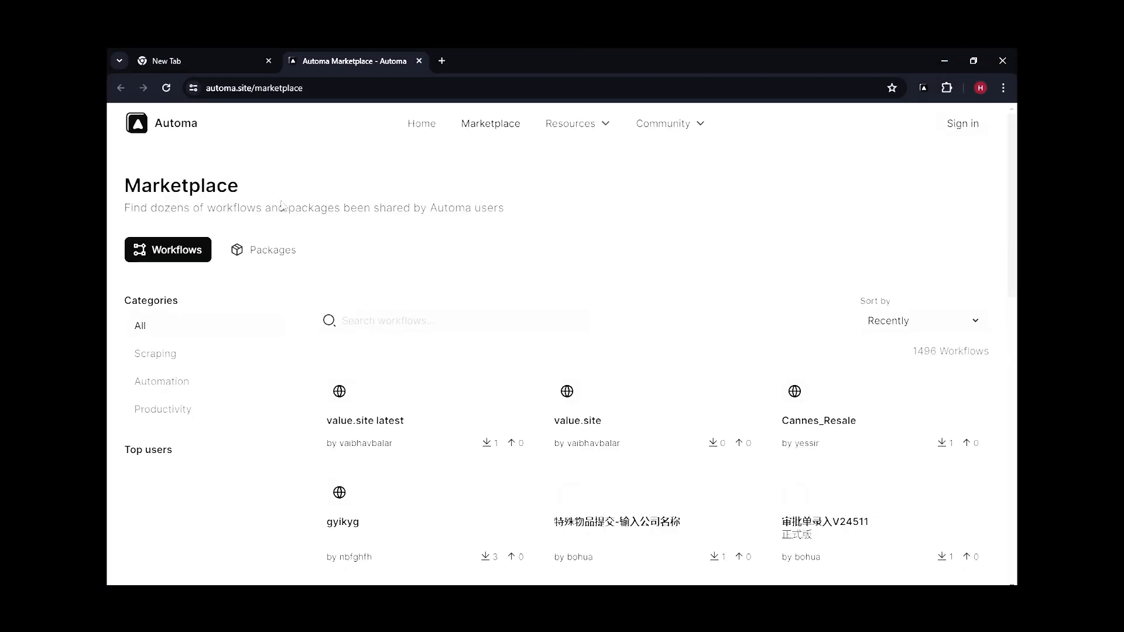
{"action": "scroll", "coordinate": [635, 298], "scroll_direction": "down", "scroll_amount": 3}
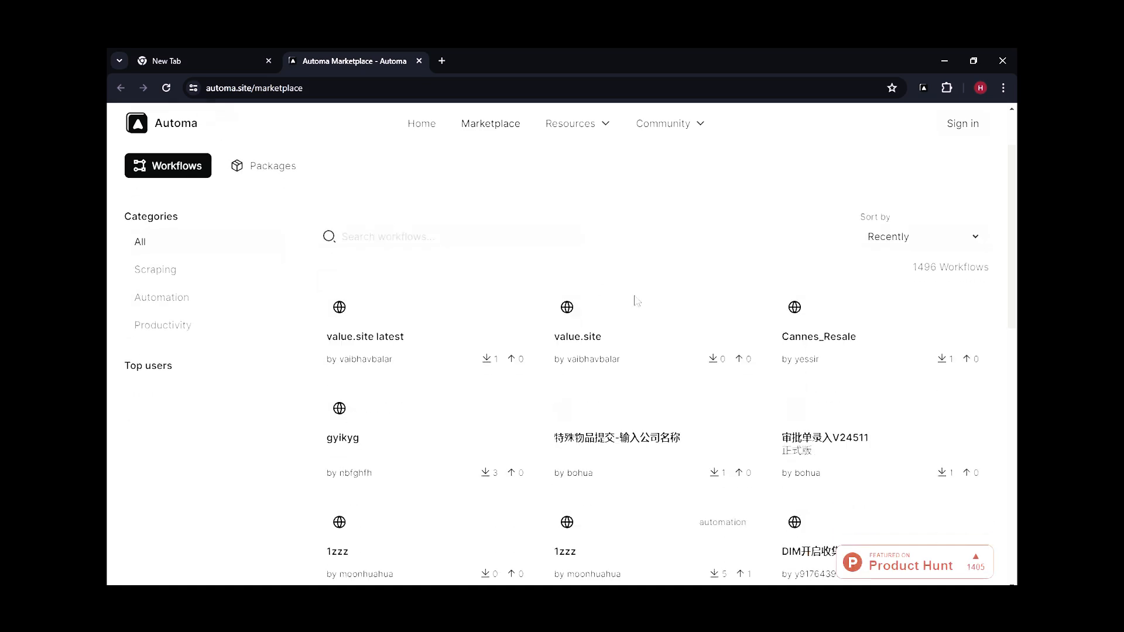
{"action": "scroll", "coordinate": [233, 367], "scroll_direction": "up", "scroll_amount": 1}
{"action": "left_click", "coordinate": [218, 272]}
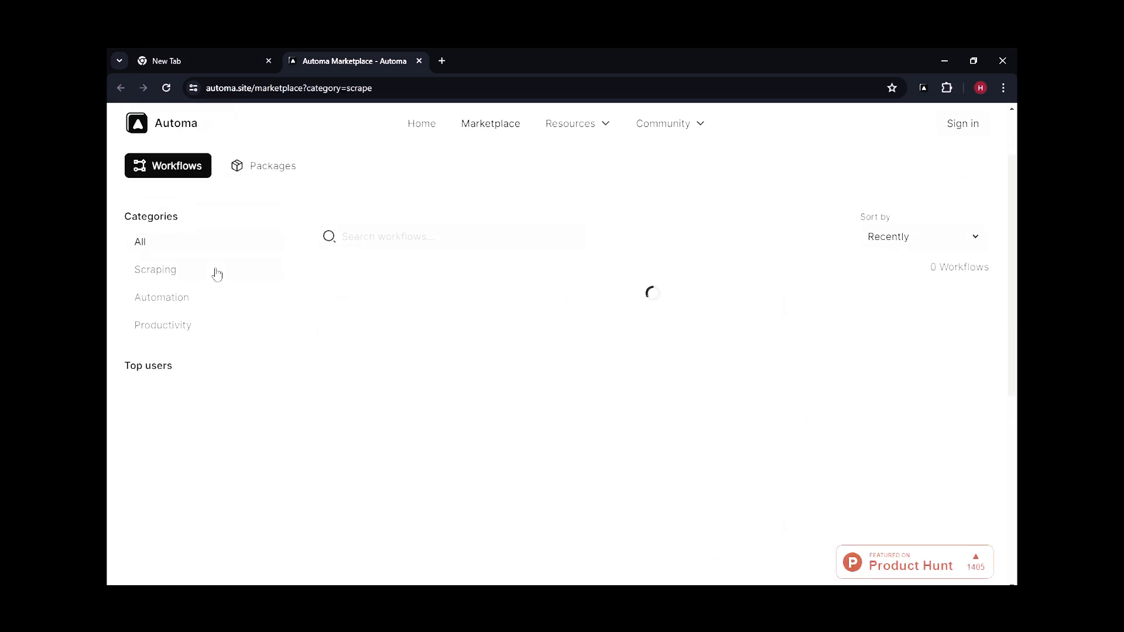
{"action": "left_click", "coordinate": [215, 326]}
{"action": "left_click", "coordinate": [205, 249]}
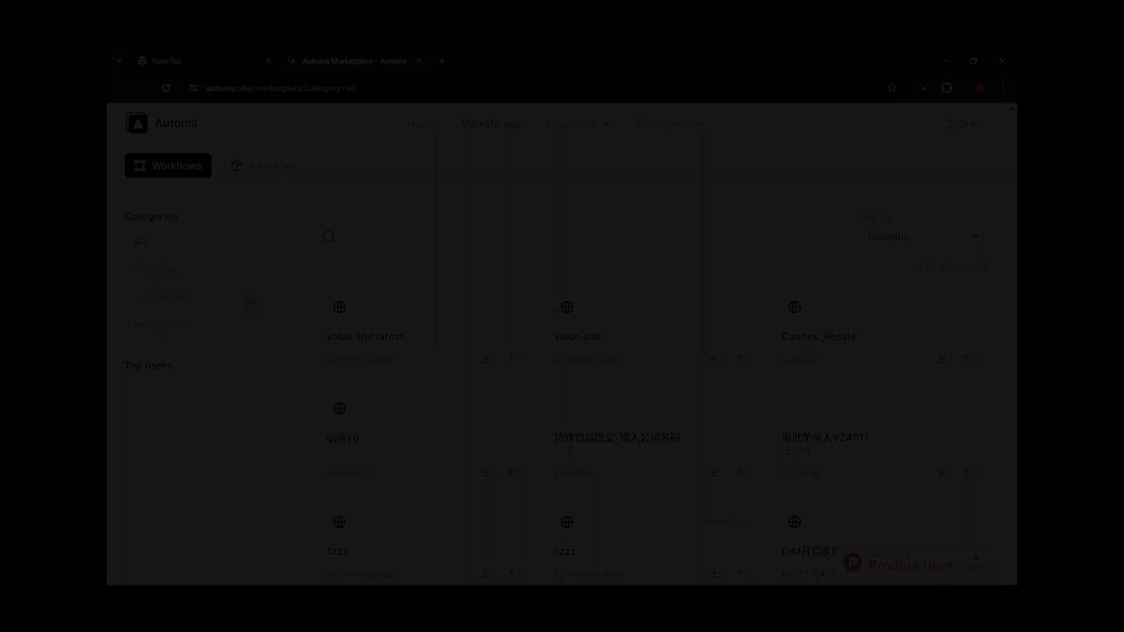